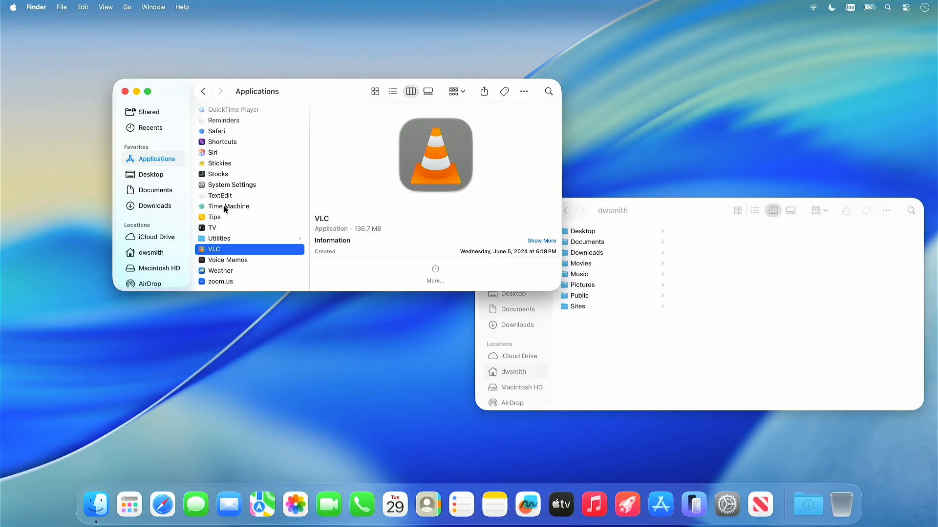
# - Show the path bar in the home folder window and open the user's Library folder
pyautogui.click(689, 212)
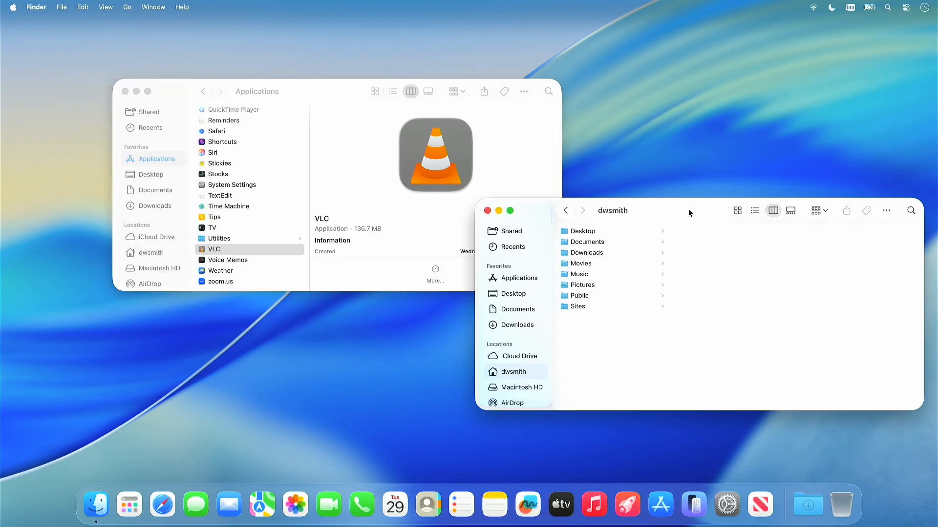
pyautogui.press('alt+super+p')
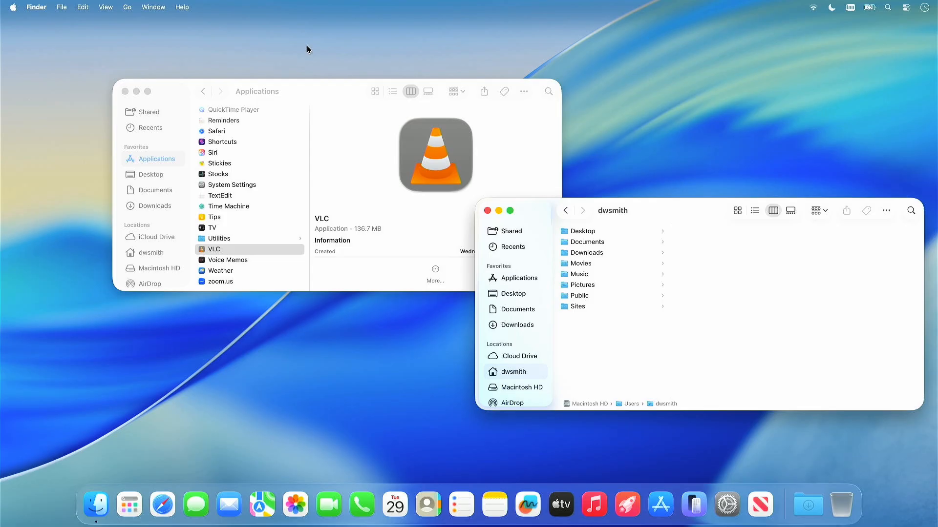
pyautogui.keyDown('alt'); pyautogui.click(121, 7); pyautogui.keyUp('alt')
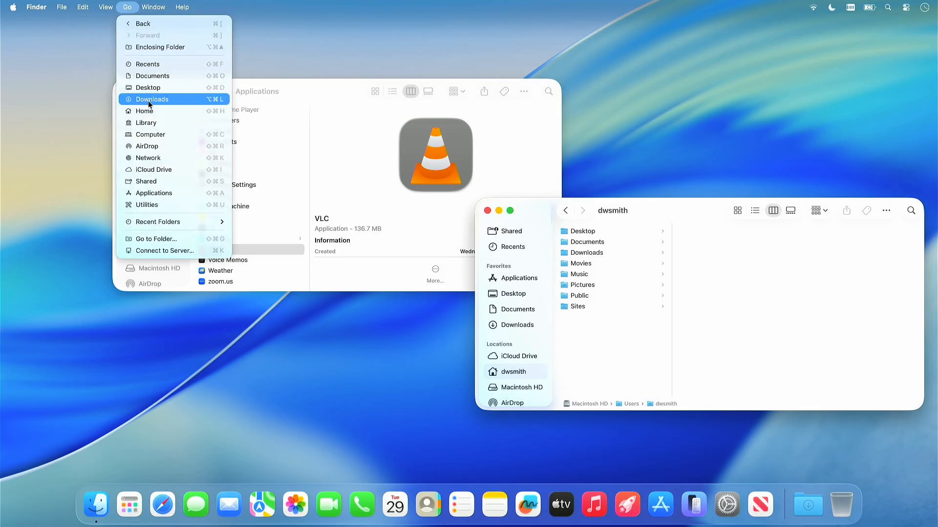
pyautogui.click(153, 123)
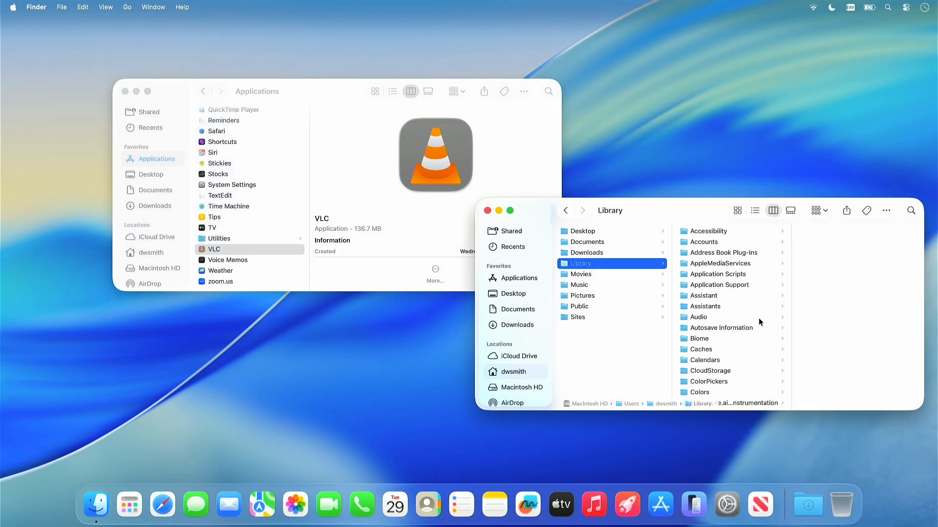
pyautogui.scroll(-1, 759, 318)
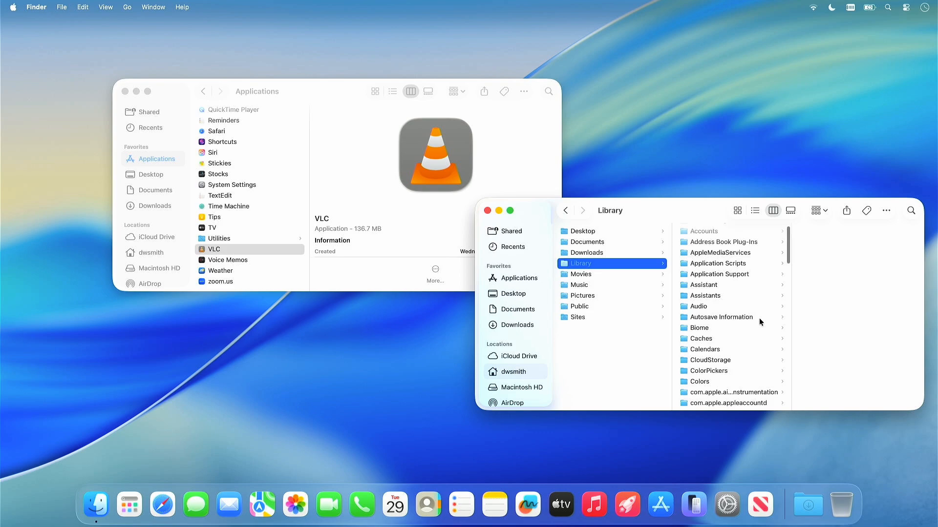
pyautogui.scroll(1, 759, 318)
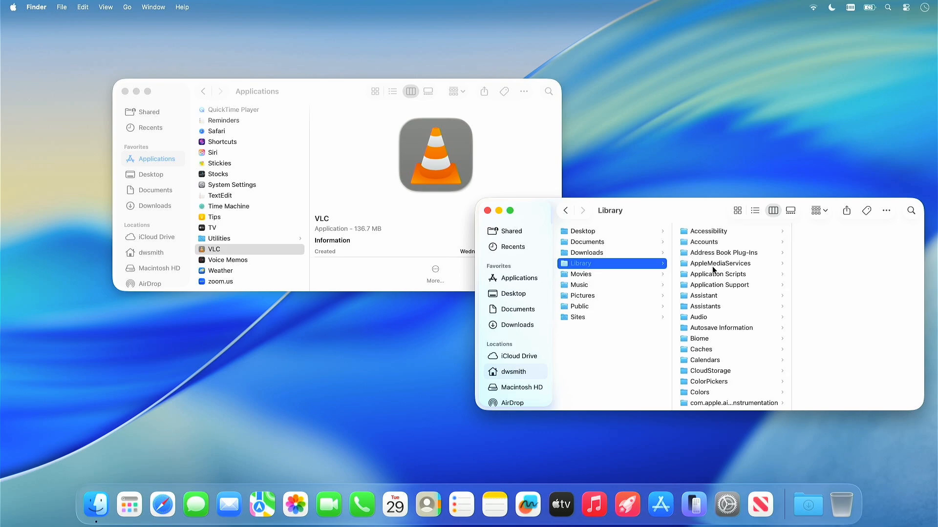
# - Open the Application Support folder in the user's Library and look through it for VLC files
pyautogui.click(707, 287)
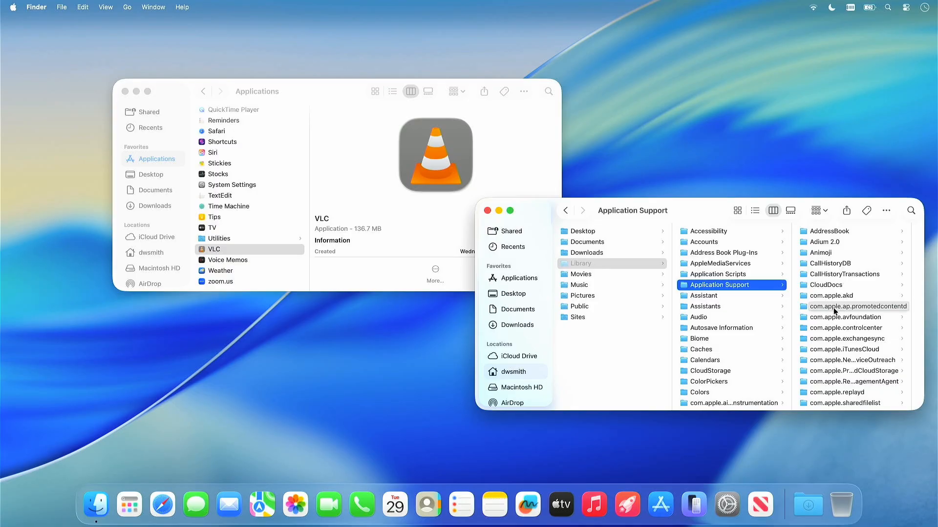
pyautogui.scroll(-5, 835, 327)
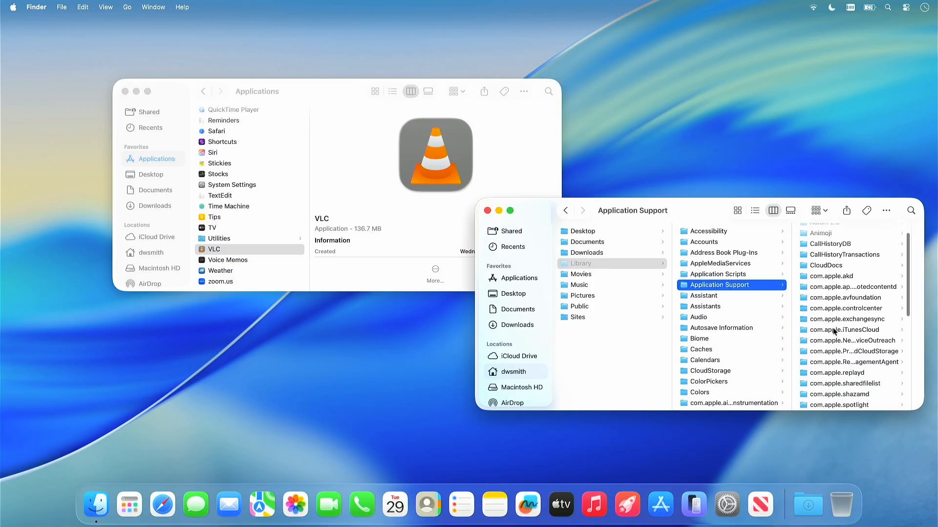
pyautogui.scroll(-6, 834, 331)
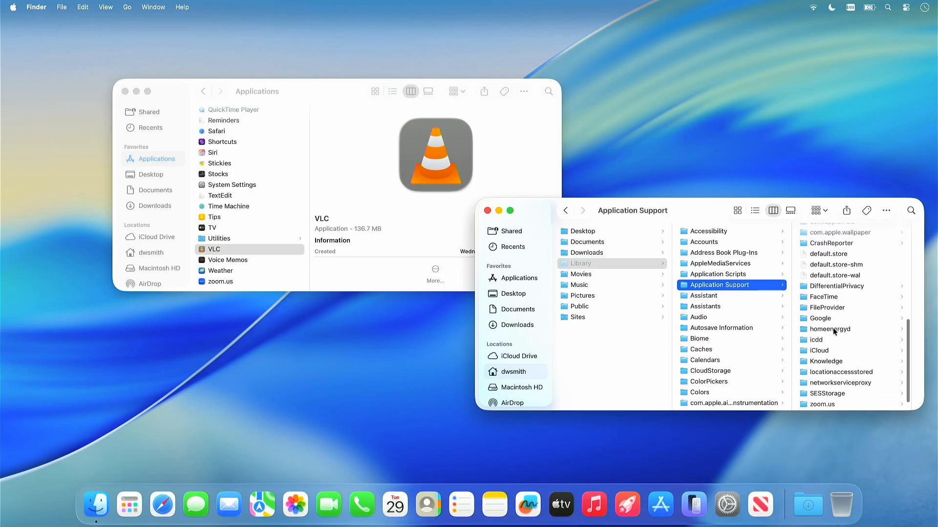
pyautogui.scroll(10, 835, 332)
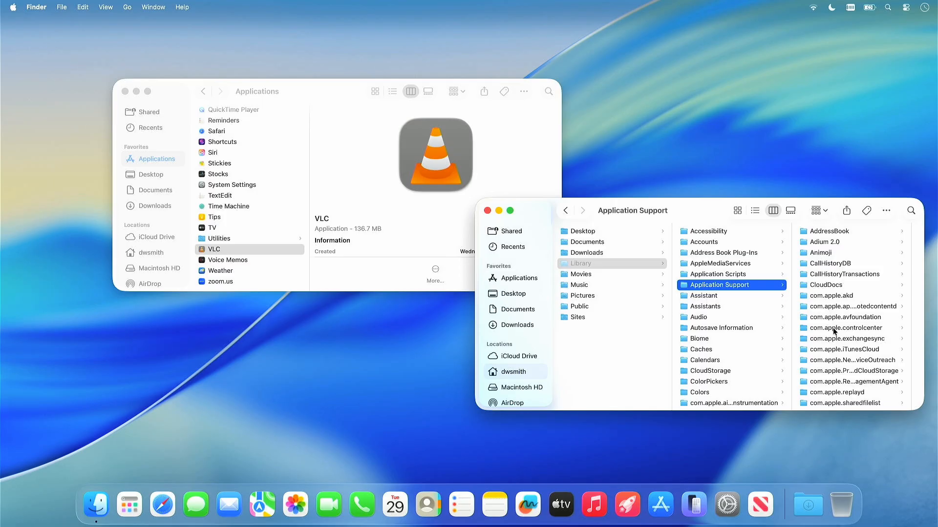
# - Open the Preferences folder in the user's Library and check its property lists for a VLC file
pyautogui.scroll(-15, 736, 329)
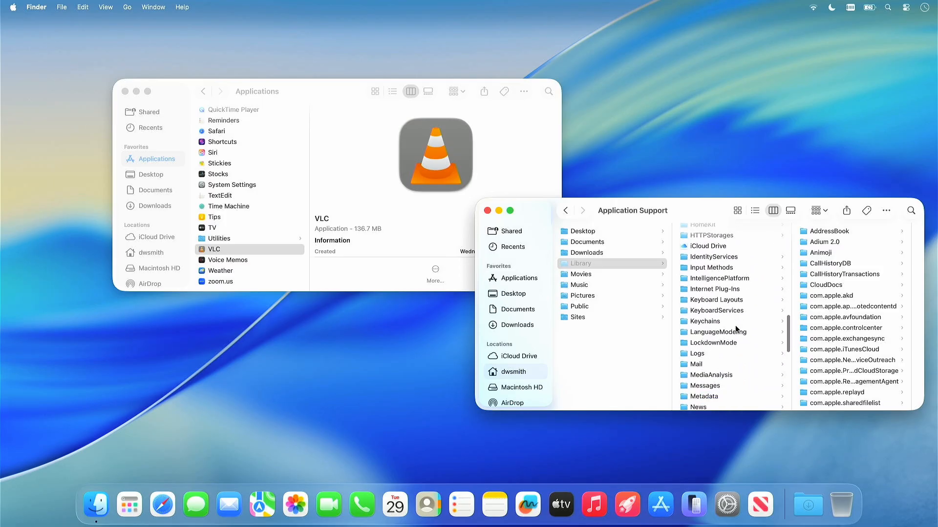
pyautogui.scroll(-5, 737, 328)
pyautogui.scroll(-3, 737, 329)
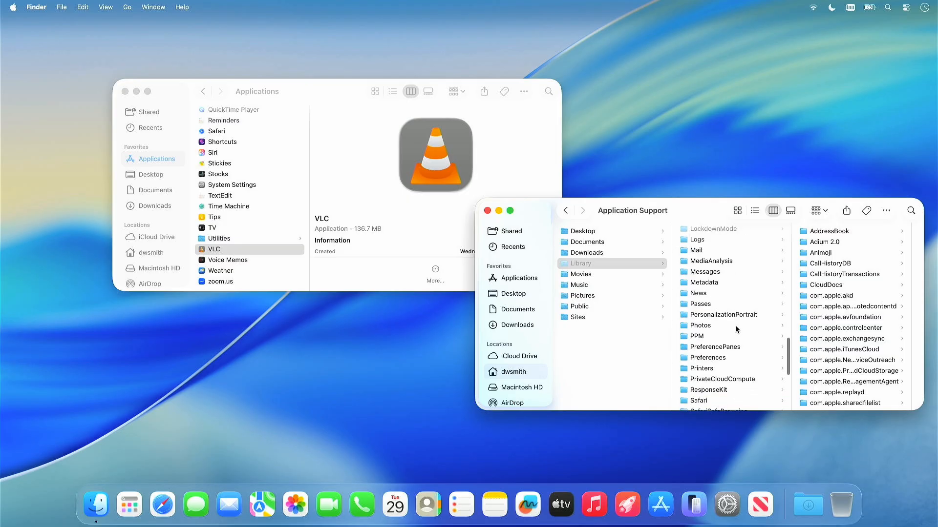
pyautogui.click(711, 361)
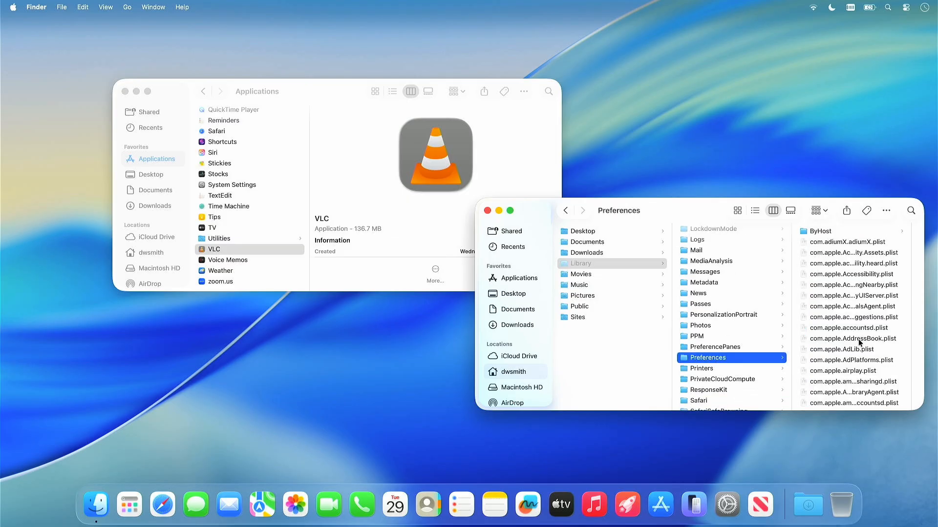
pyautogui.scroll(-20, 860, 342)
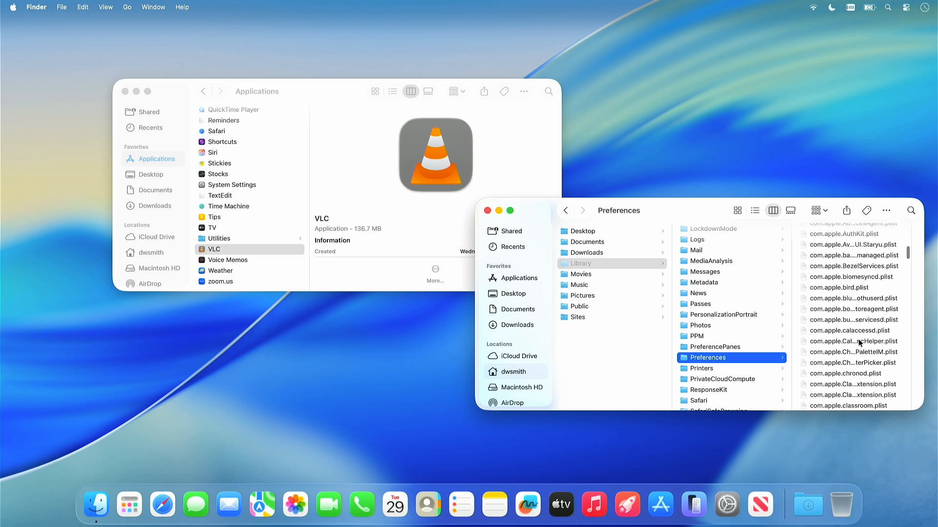
pyautogui.scroll(-15, 860, 343)
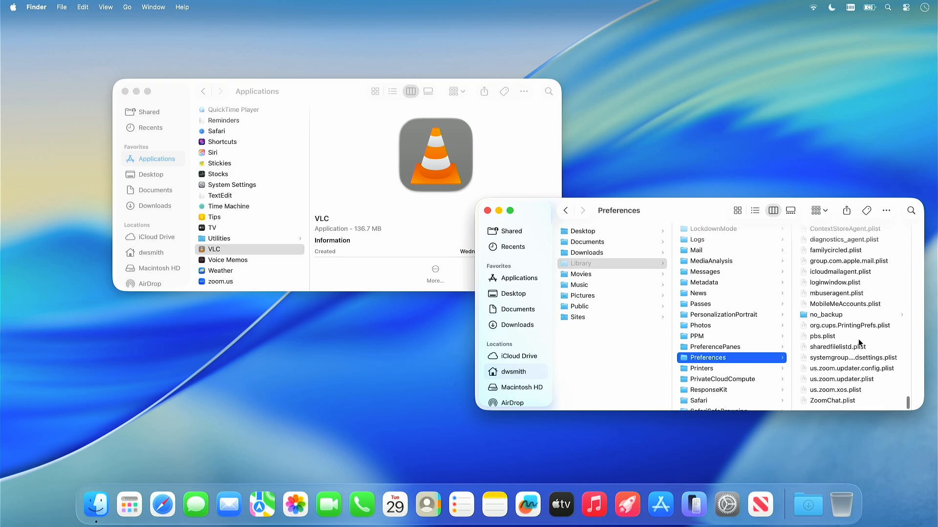
pyautogui.scroll(6, 859, 343)
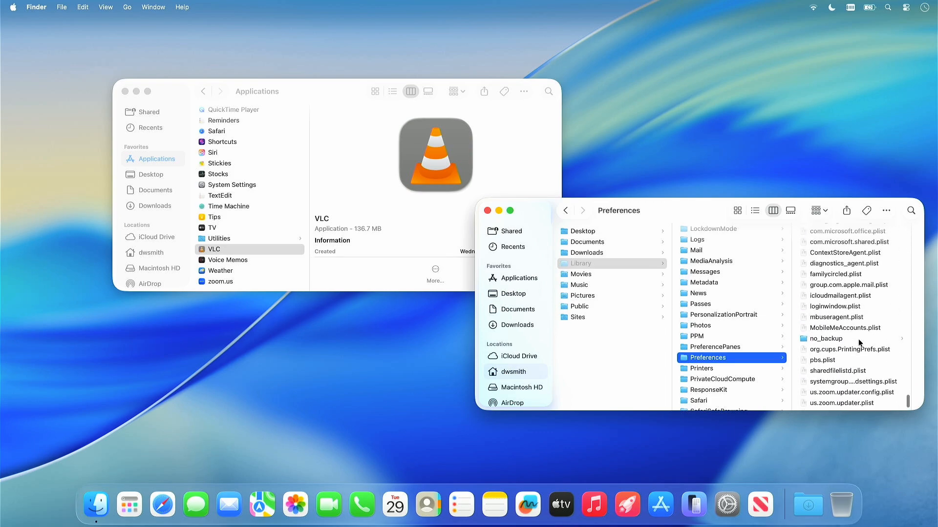
pyautogui.scroll(2, 859, 343)
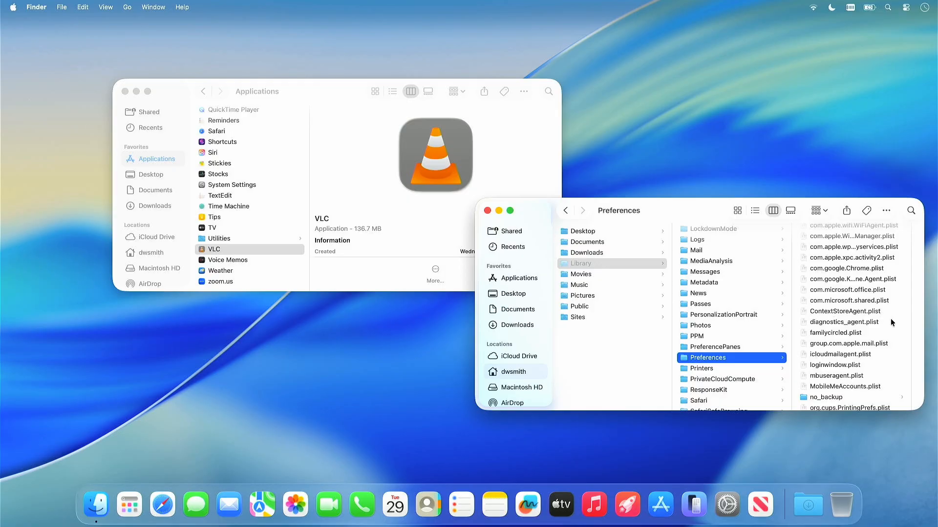
# - Launch VLC from Applications, allow it to find devices on local networks, and decline metadata retrieval
pyautogui.doubleClick(438, 154)
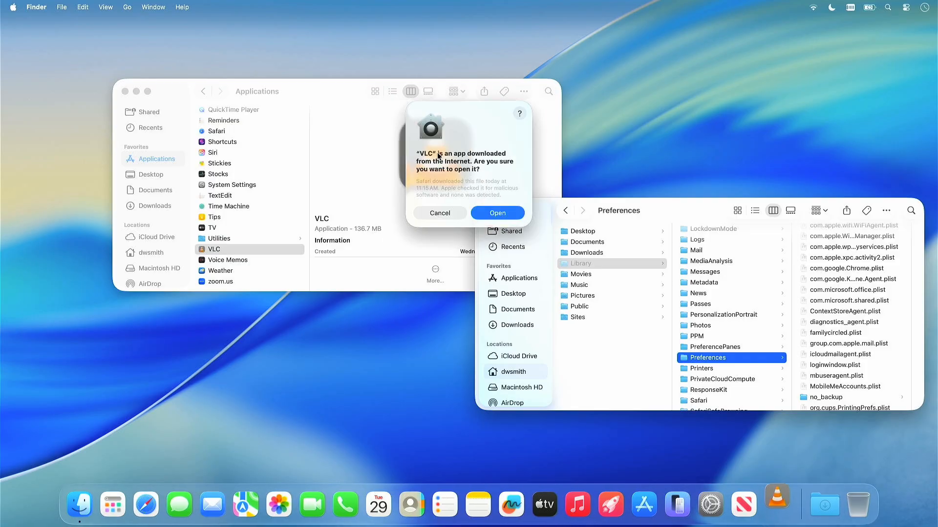
pyautogui.press('Return')
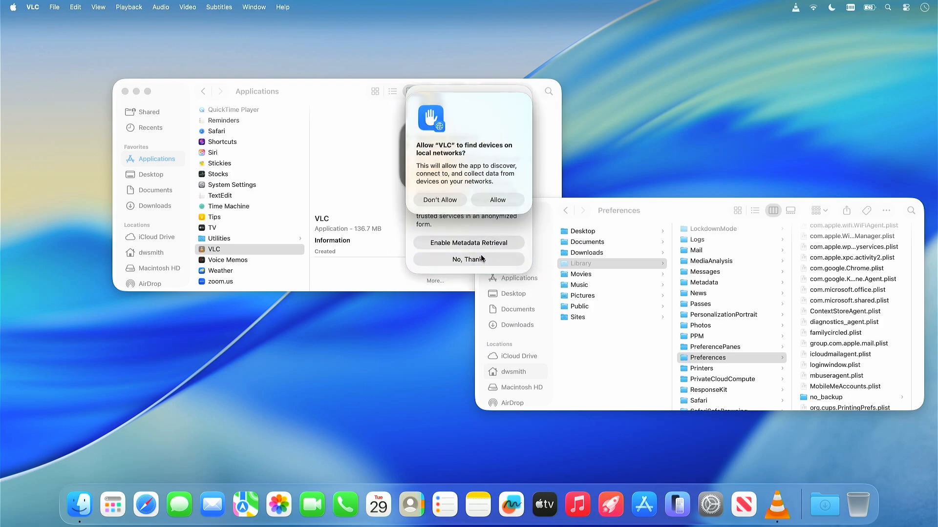
pyautogui.click(499, 200)
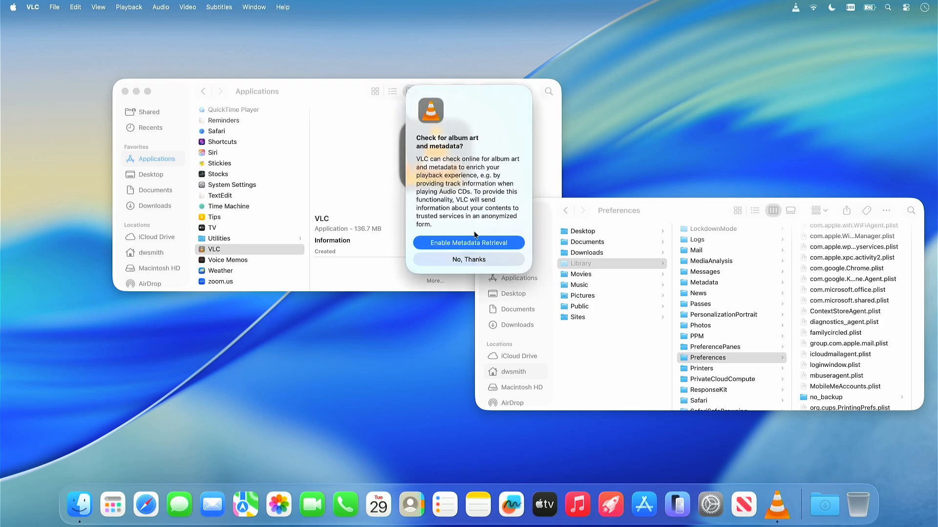
pyautogui.click(473, 258)
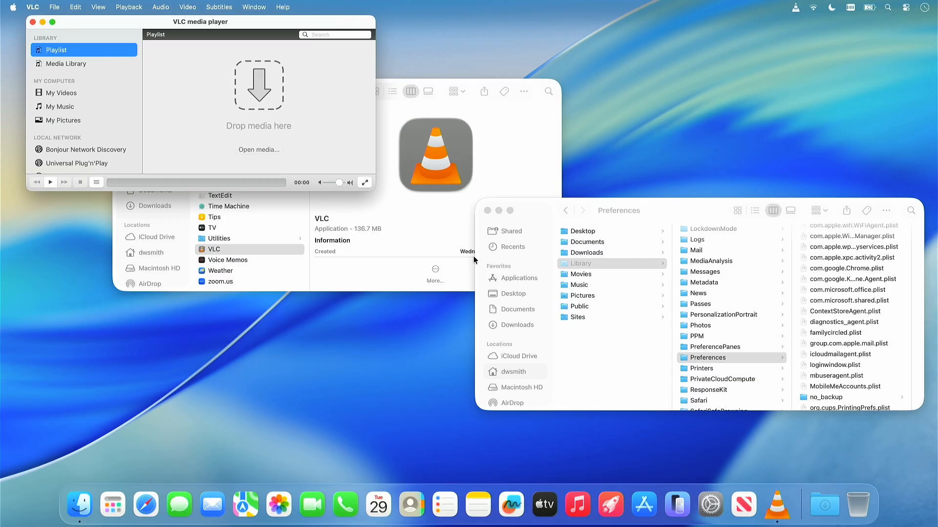
# - Find org.videolan.vlc.plist in Finder's Preferences folder, view its contents with Quick Look, and close the preview
pyautogui.scroll(-3, 868, 335)
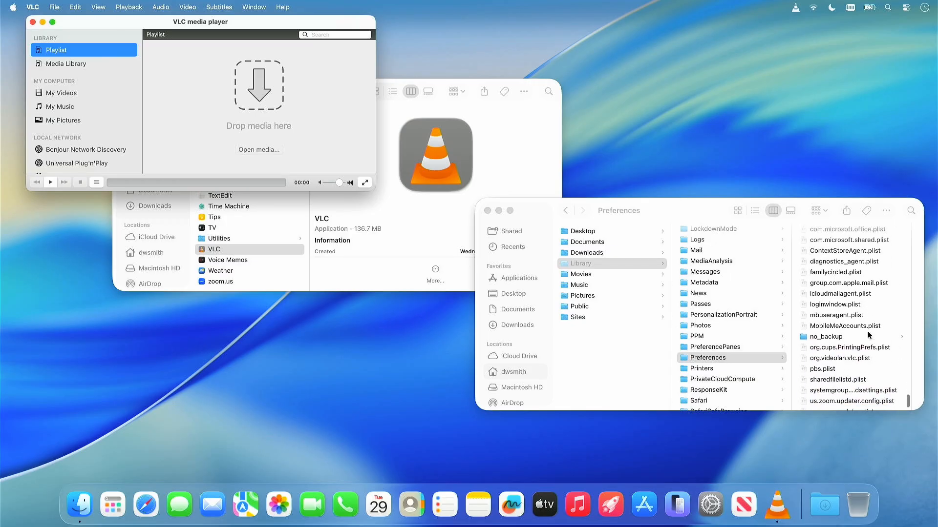
pyautogui.scroll(-2, 869, 335)
pyautogui.click(850, 326)
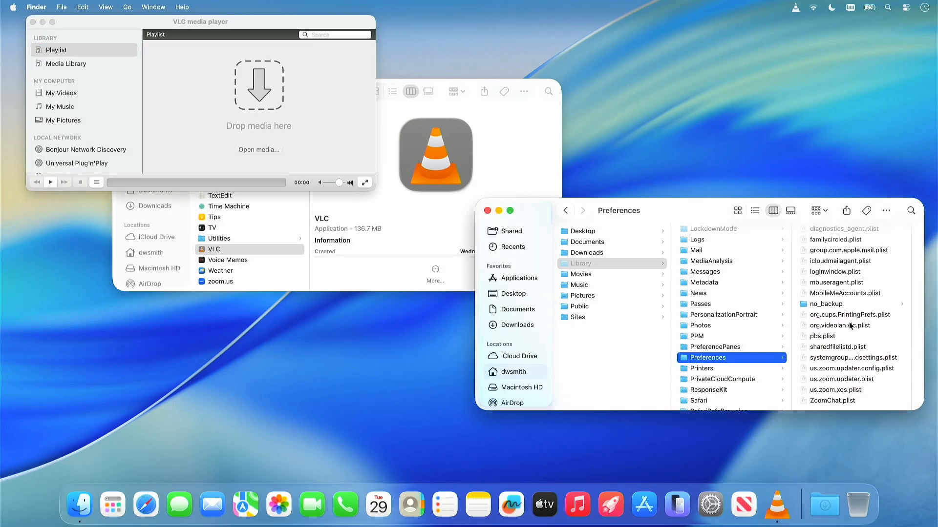
pyautogui.click(825, 324)
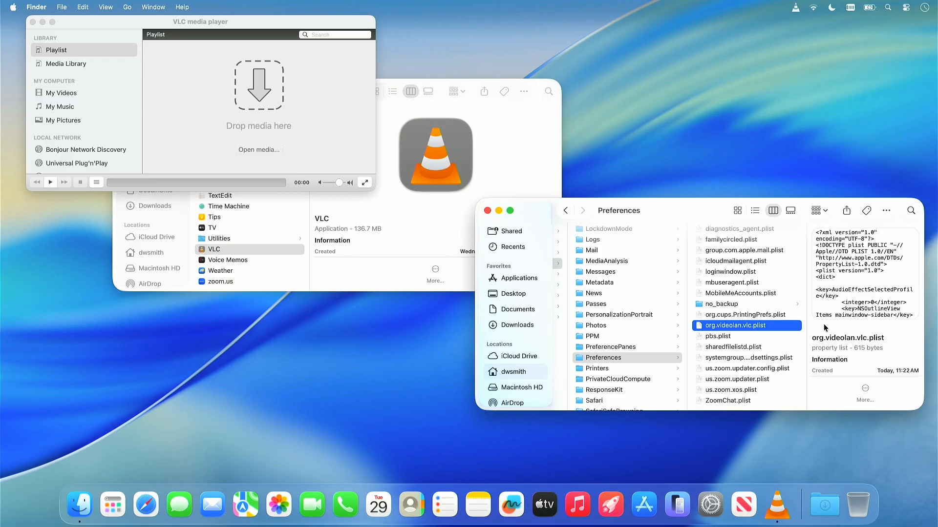
pyautogui.click(886, 212)
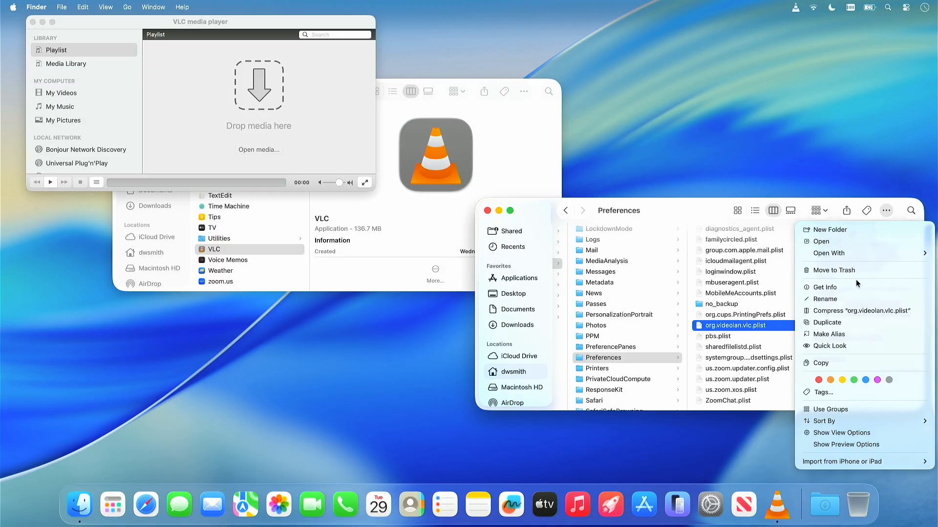
pyautogui.click(836, 346)
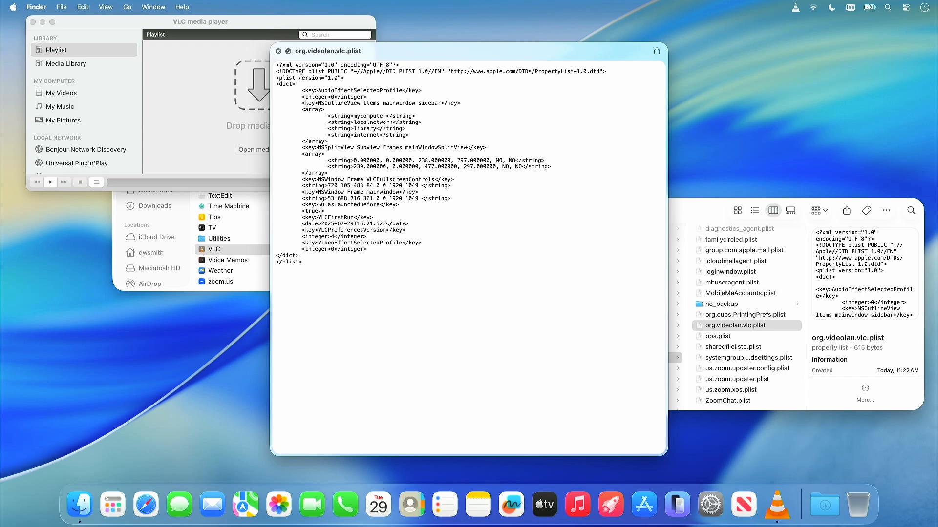
pyautogui.click(278, 50)
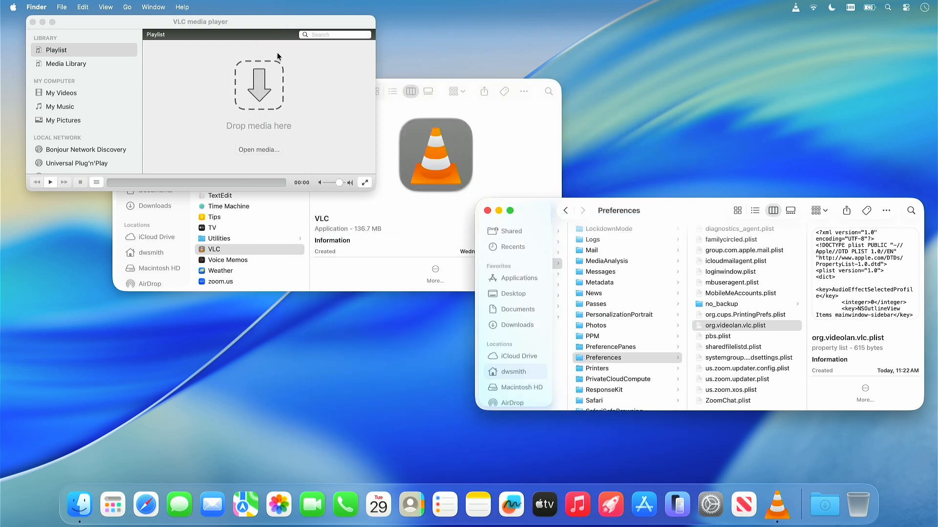
# - Move and enlarge the VLC player window, and turn off the VLC status menu icon in VLC's interface settings
pyautogui.moveTo(87, 19); pyautogui.dragTo(66, 27)
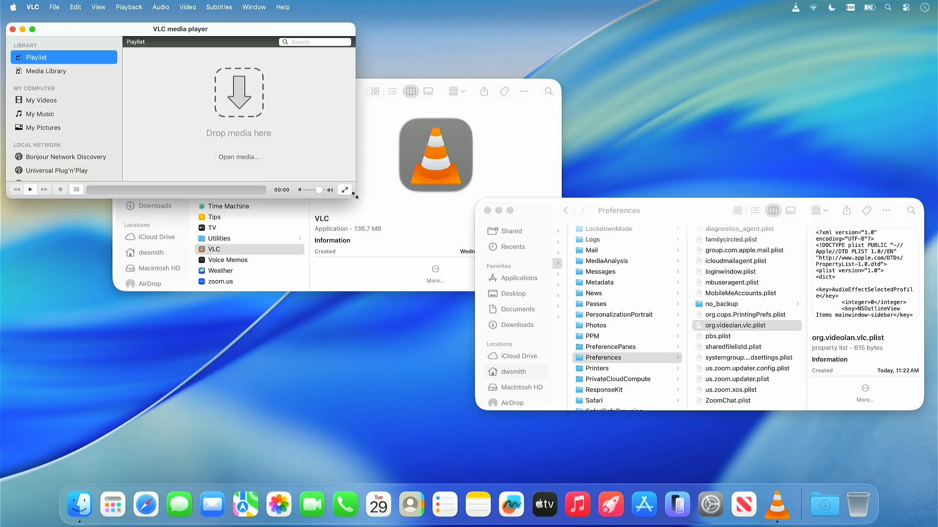
pyautogui.moveTo(355, 196); pyautogui.dragTo(425, 314)
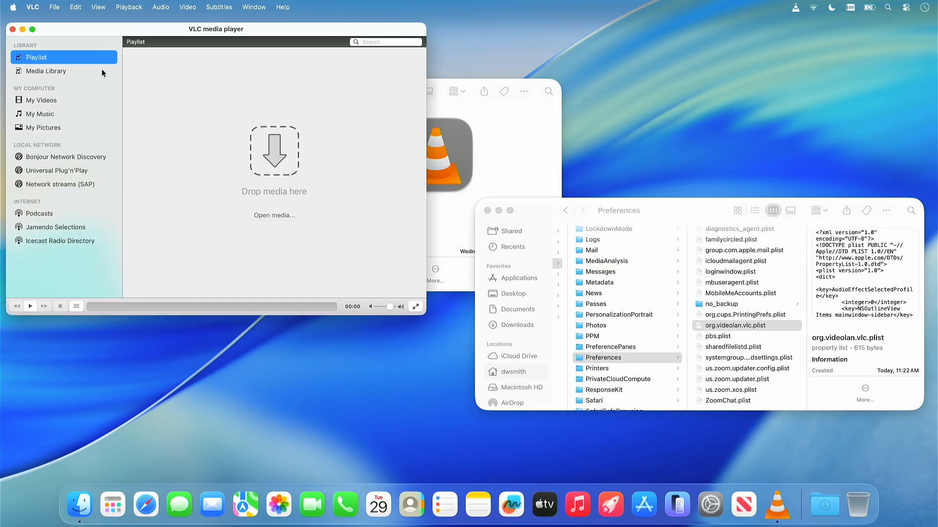
pyautogui.click(31, 8)
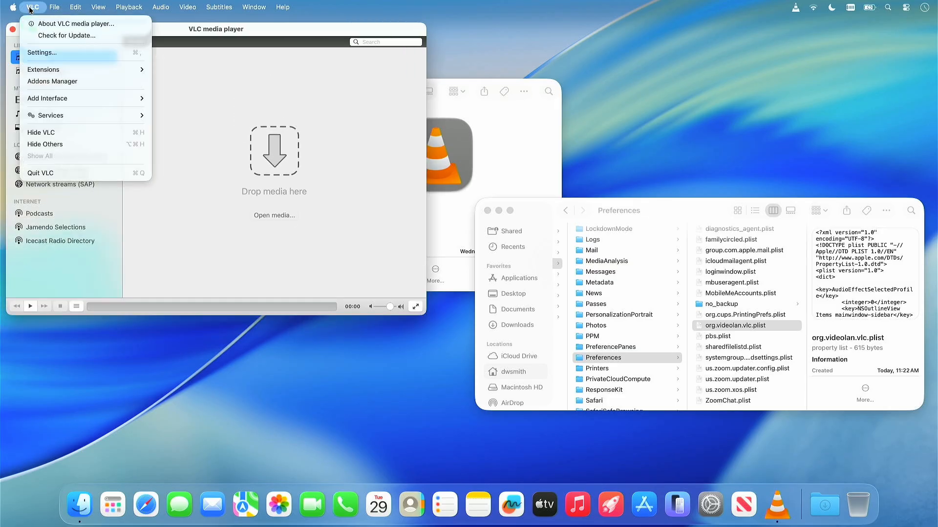
pyautogui.click(43, 57)
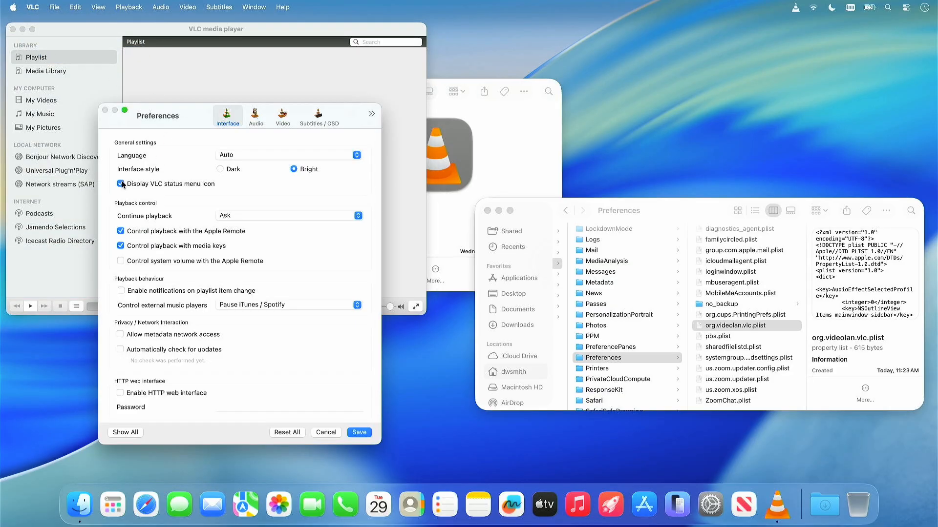
pyautogui.click(122, 183)
# - Turn off Enable audio in the audio preferences and turn on Float on Top in the video preferences
pyautogui.click(259, 116)
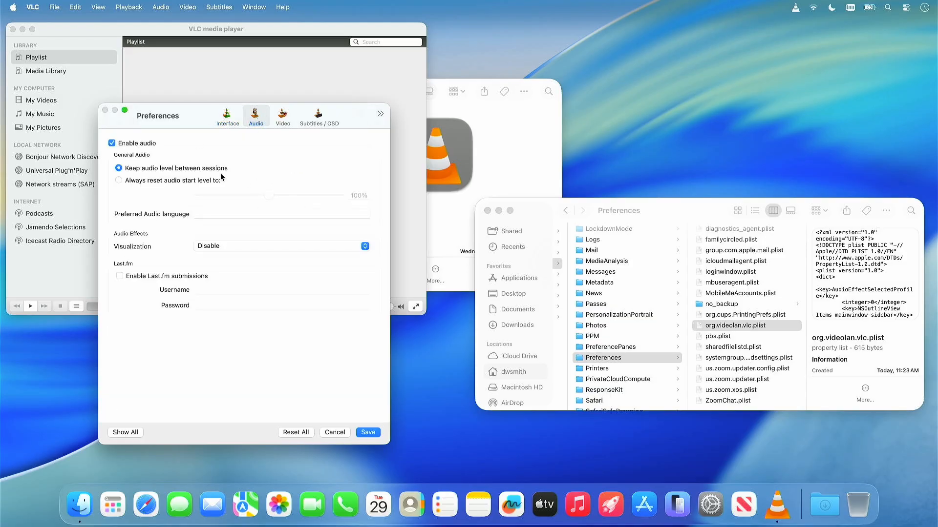
pyautogui.click(108, 142)
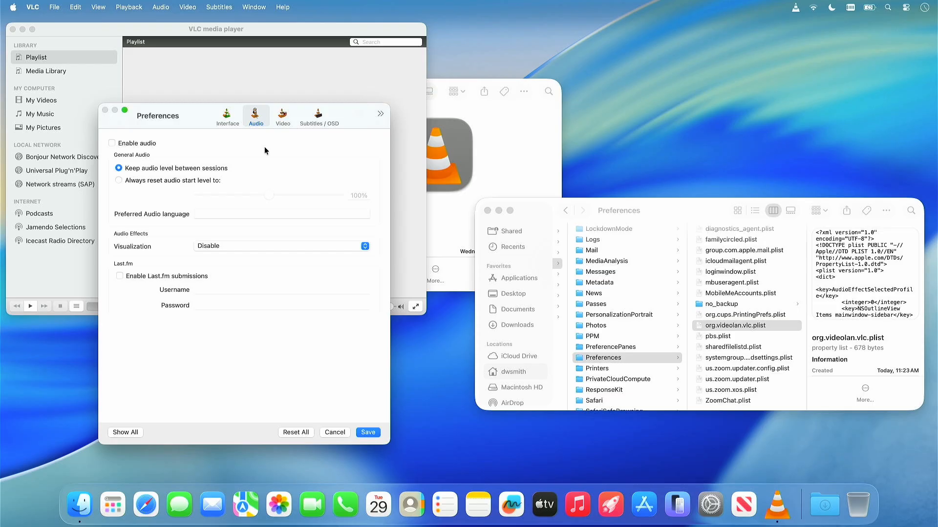
pyautogui.click(286, 119)
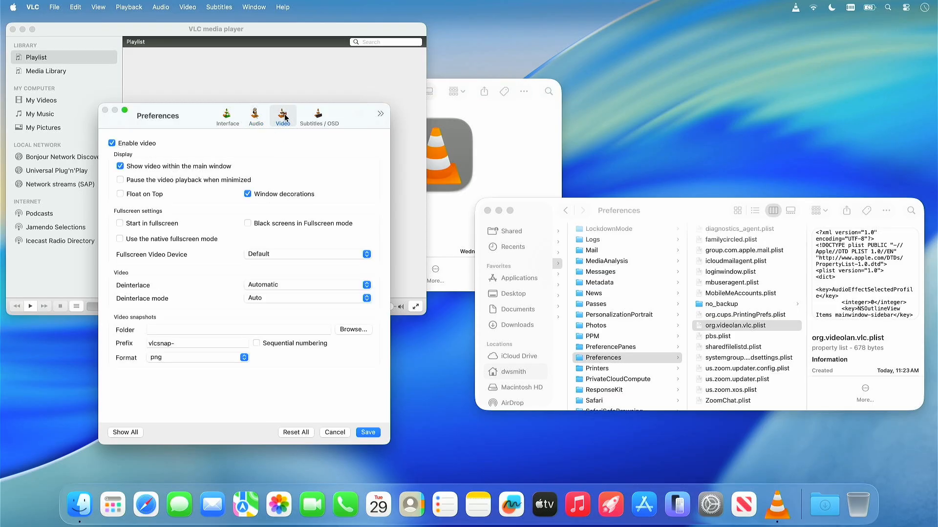
pyautogui.click(126, 194)
# - Turn off Enable OSD in VLC's Subtitles / OSD preferences and save the preference changes
pyautogui.click(318, 117)
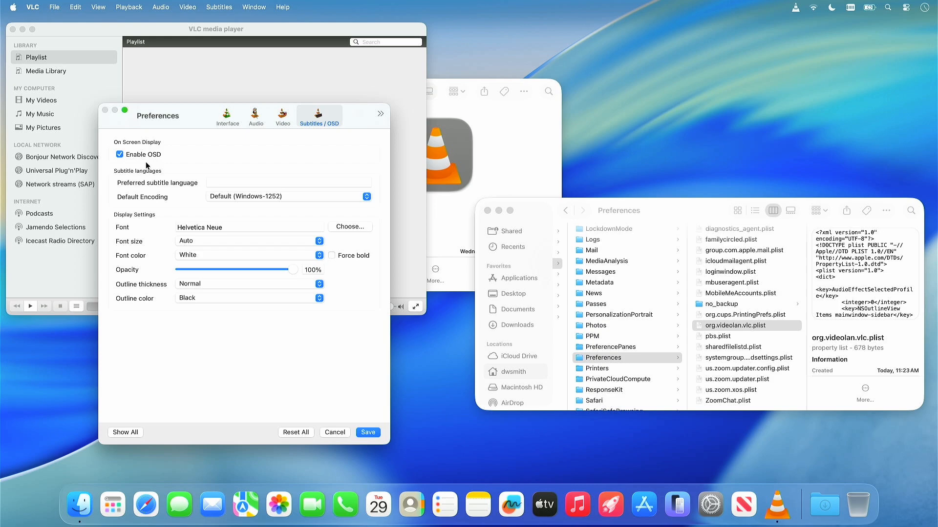
pyautogui.click(120, 154)
pyautogui.click(369, 430)
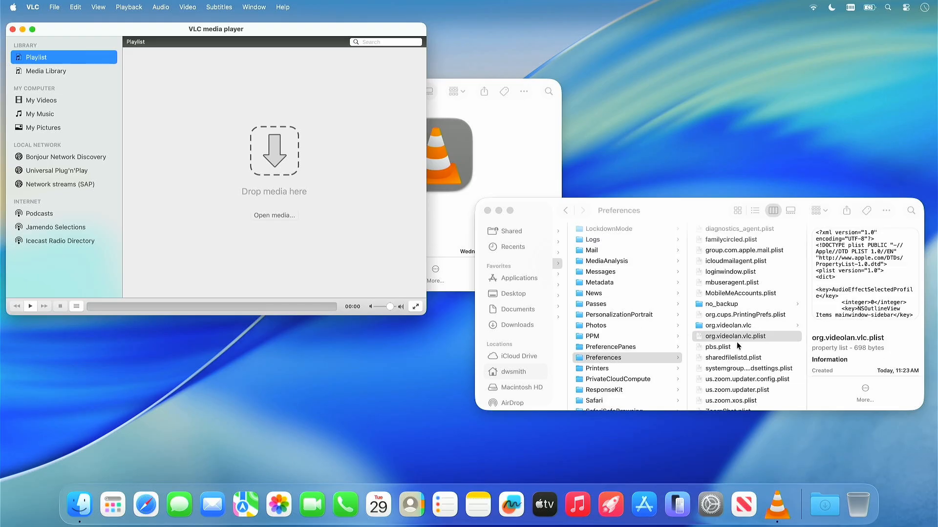
# - Inspect the org.videolan.vlc folder and org.videolan.vlc.plist in Finder's Preferences folder, and quit VLC
pyautogui.click(731, 326)
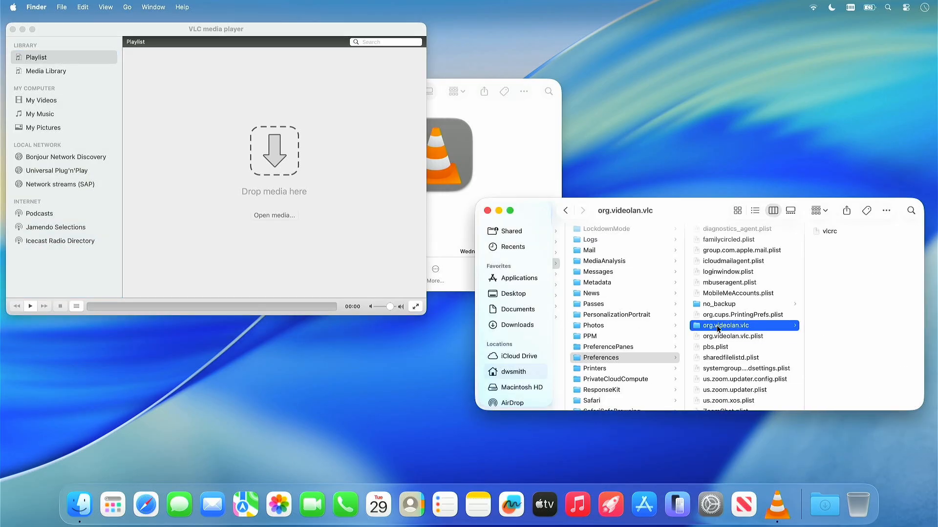
pyautogui.click(716, 335)
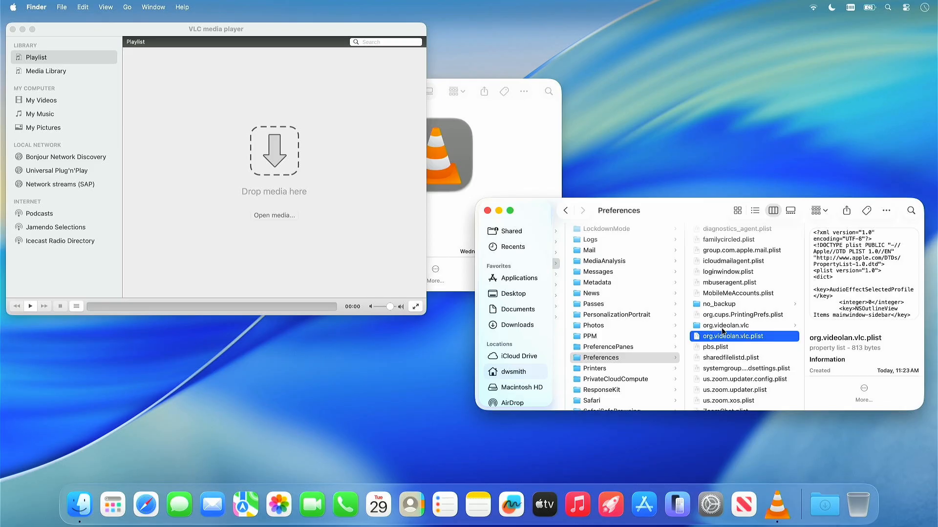
pyautogui.click(161, 166)
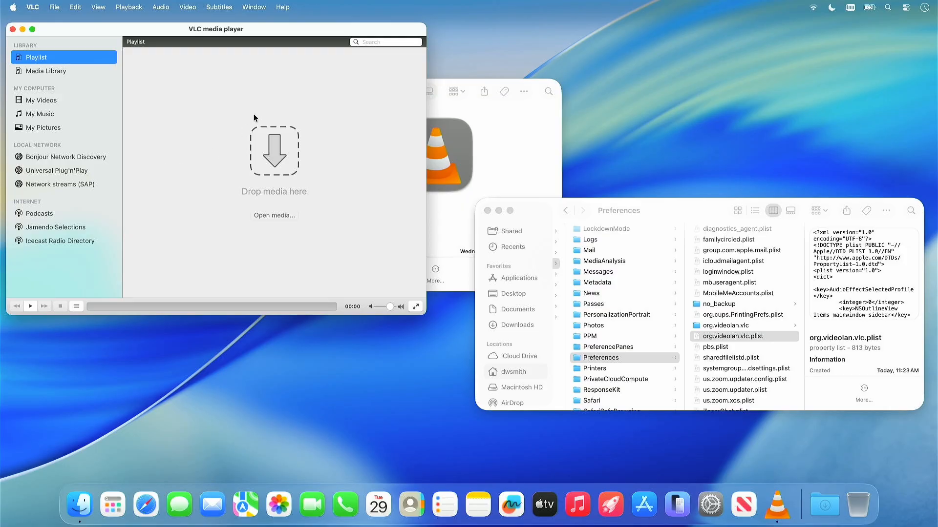
pyautogui.click(32, 8)
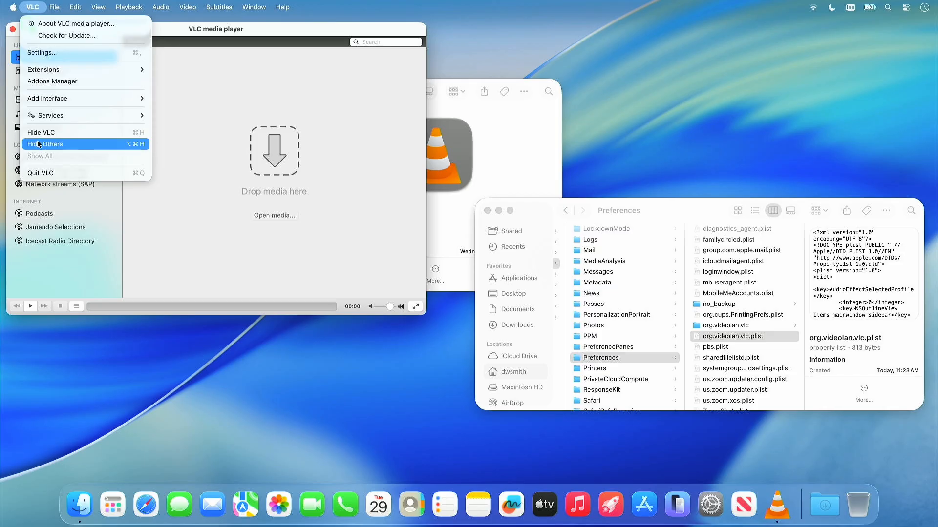
pyautogui.click(60, 175)
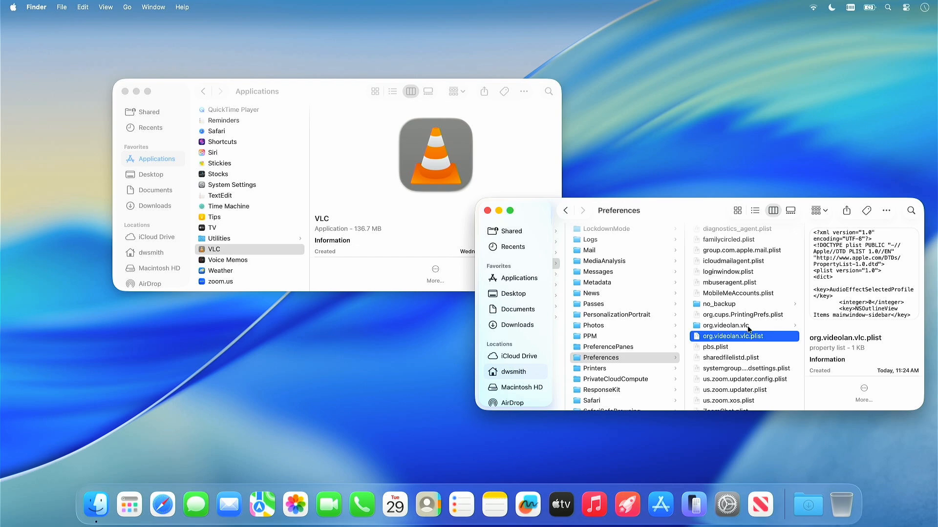
# - Move the org.videolan.vlc folder and org.videolan.vlc.plist from Preferences to the Trash, and empty the Trash
pyautogui.keyDown('shift'); pyautogui.click(722, 326); pyautogui.keyUp('shift')
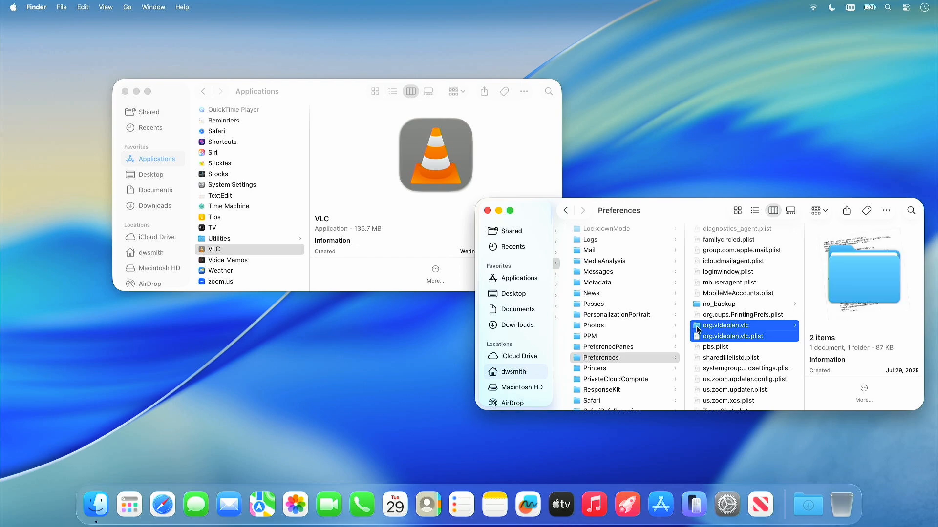
pyautogui.moveTo(697, 330); pyautogui.dragTo(843, 502)
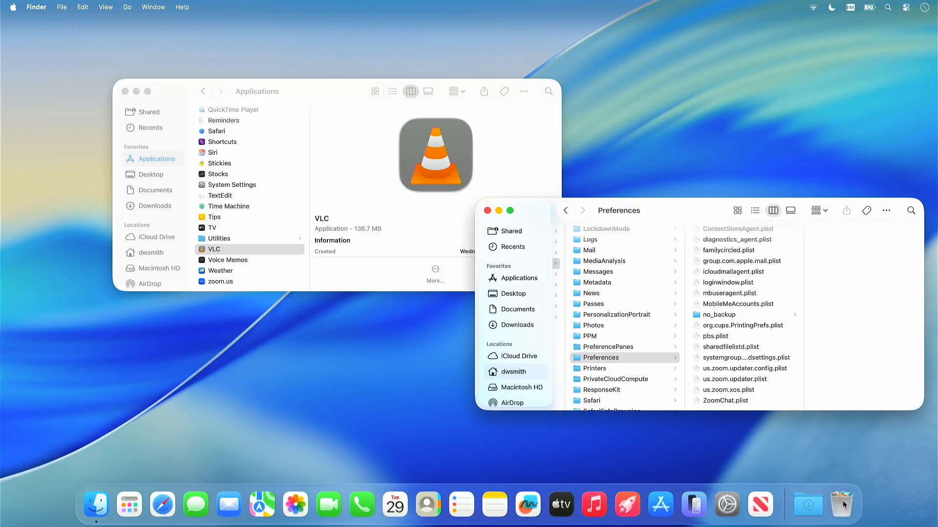
pyautogui.rightClick(842, 500)
pyautogui.click(853, 464)
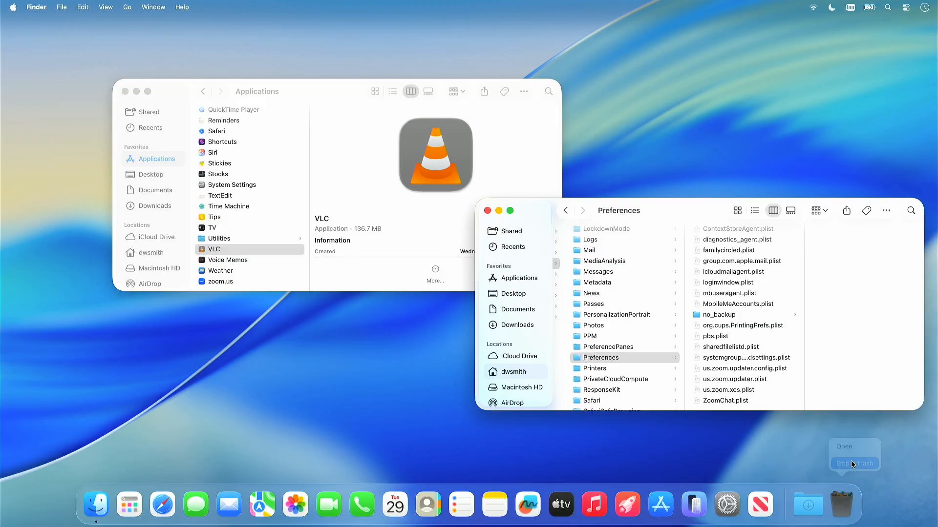
pyautogui.click(503, 206)
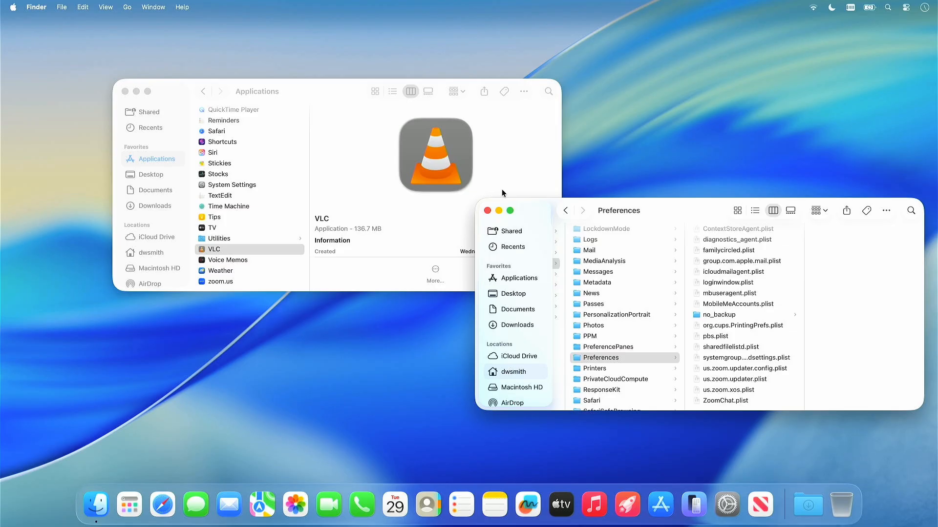
# - Relaunch VLC from Applications and review its interface, audio and video preferences
pyautogui.doubleClick(438, 160)
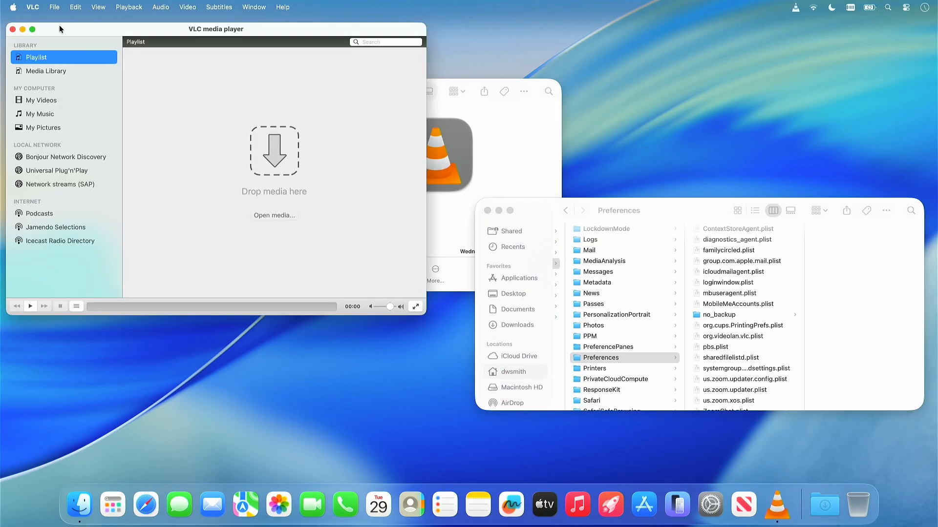
pyautogui.click(37, 8)
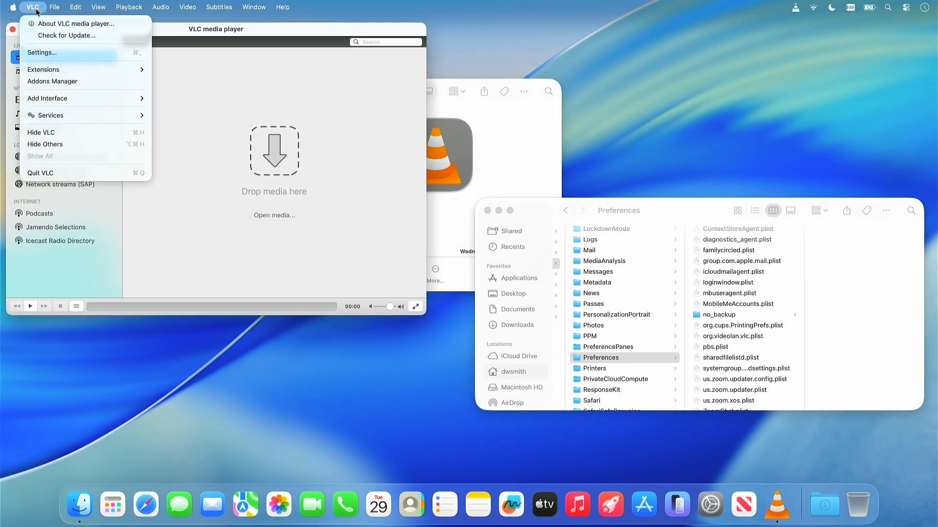
pyautogui.click(49, 59)
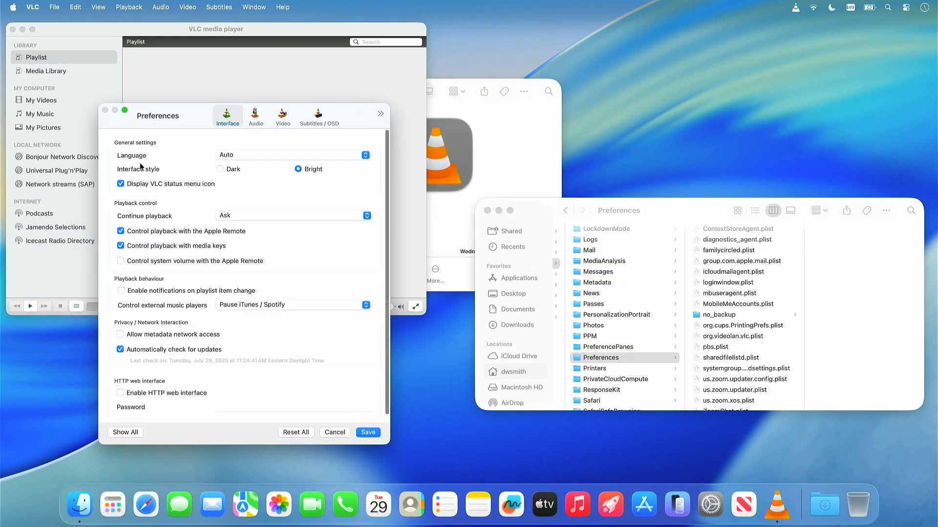
pyautogui.click(255, 117)
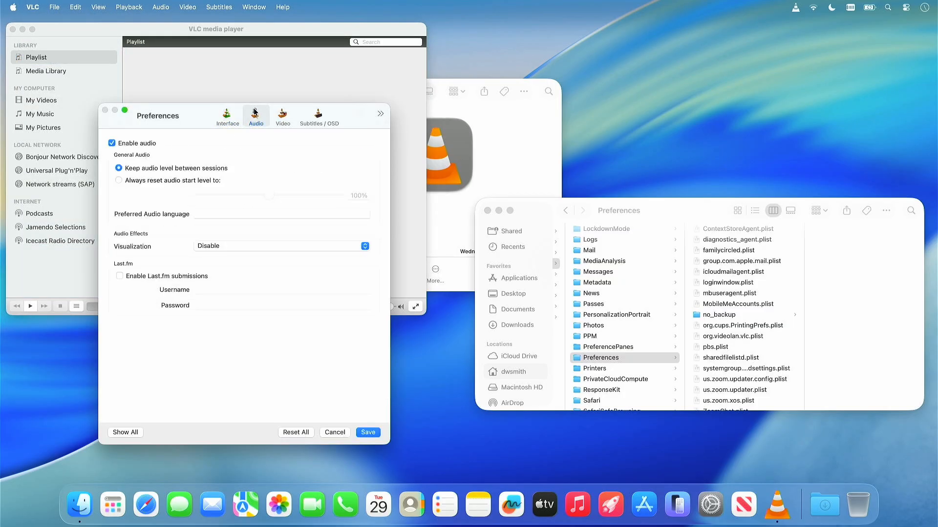
pyautogui.click(280, 119)
pyautogui.click(230, 120)
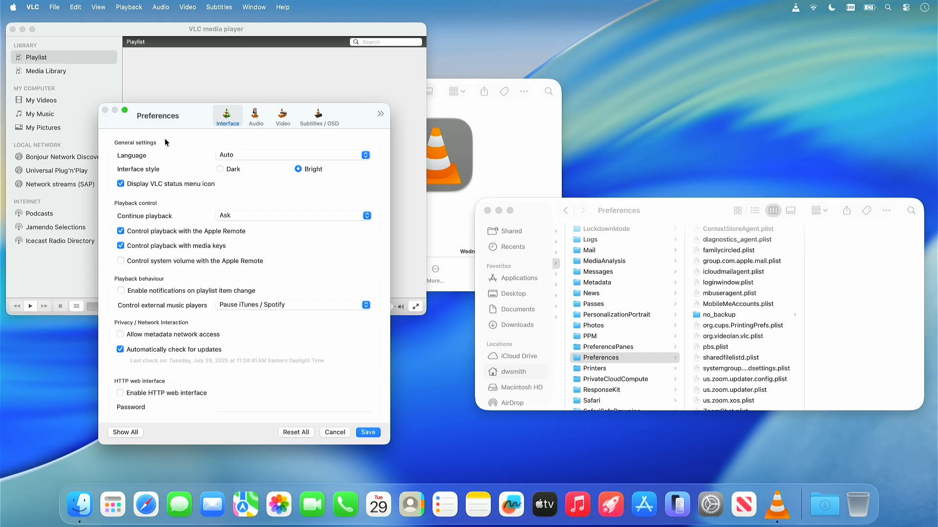
# - Turn off VLC's status menu icon, Apple Remote playback control and automatic update checks, turn on metadata network access and playlist item notifications, and save
pyautogui.click(121, 184)
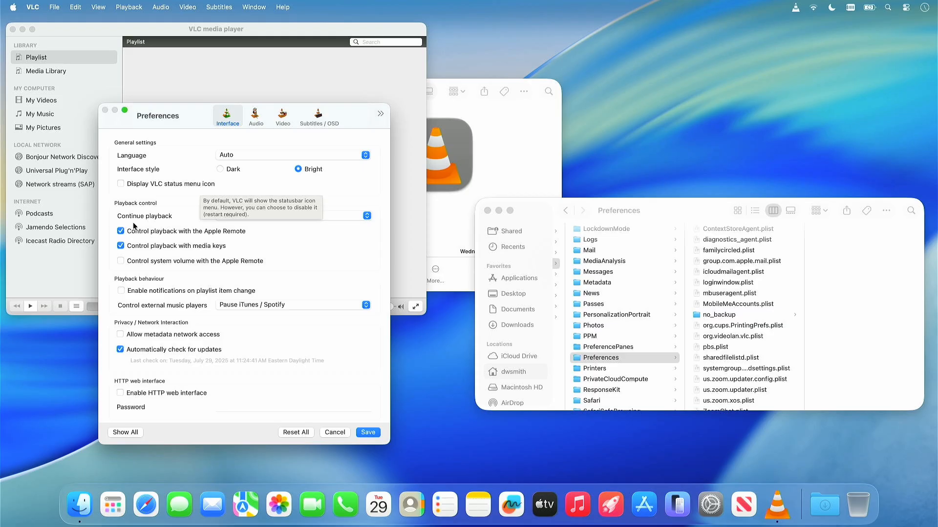
pyautogui.click(119, 232)
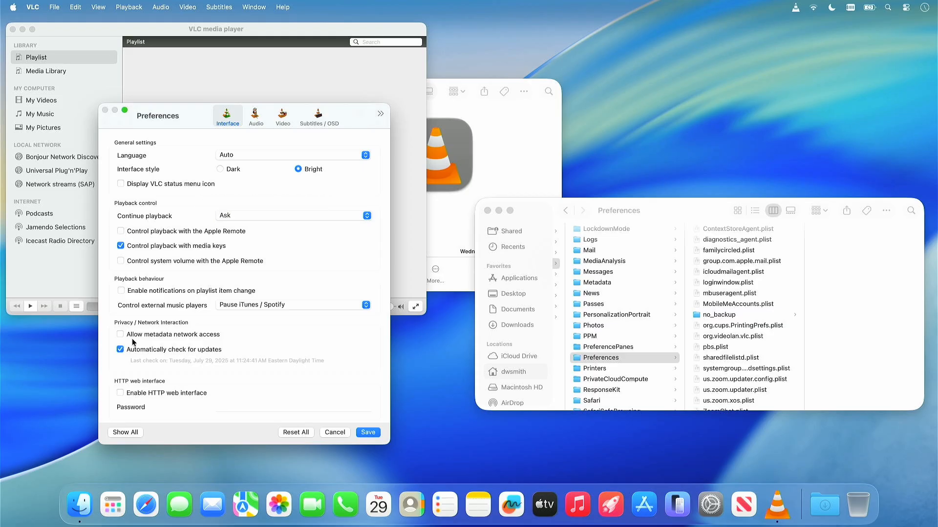
pyautogui.click(120, 350)
pyautogui.click(120, 335)
pyautogui.click(120, 291)
pyautogui.click(368, 432)
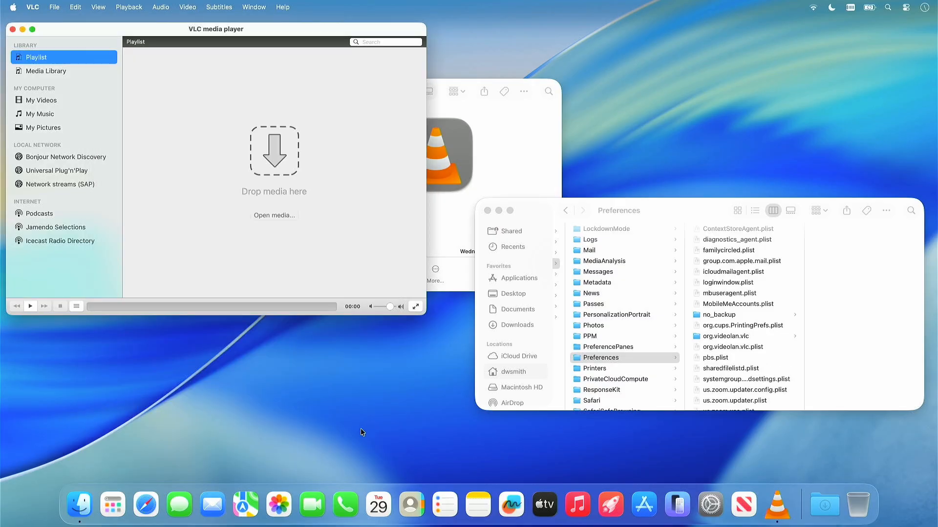
# - Copy the org.videolan.vlc folder and org.videolan.vlc.plist from Finder's Preferences folder to the desktop as a backup
pyautogui.click(726, 341)
pyautogui.click(726, 337)
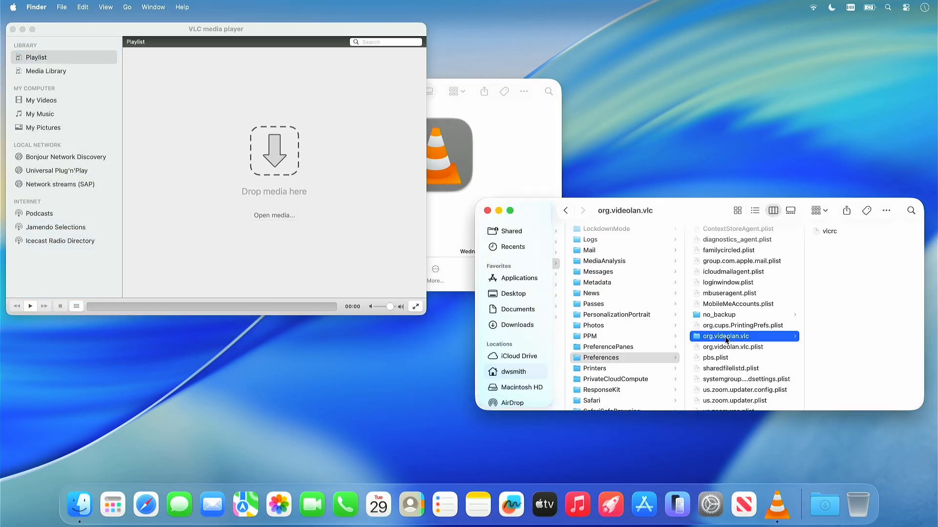
pyautogui.keyDown('shift'); pyautogui.click(724, 348); pyautogui.keyUp('shift')
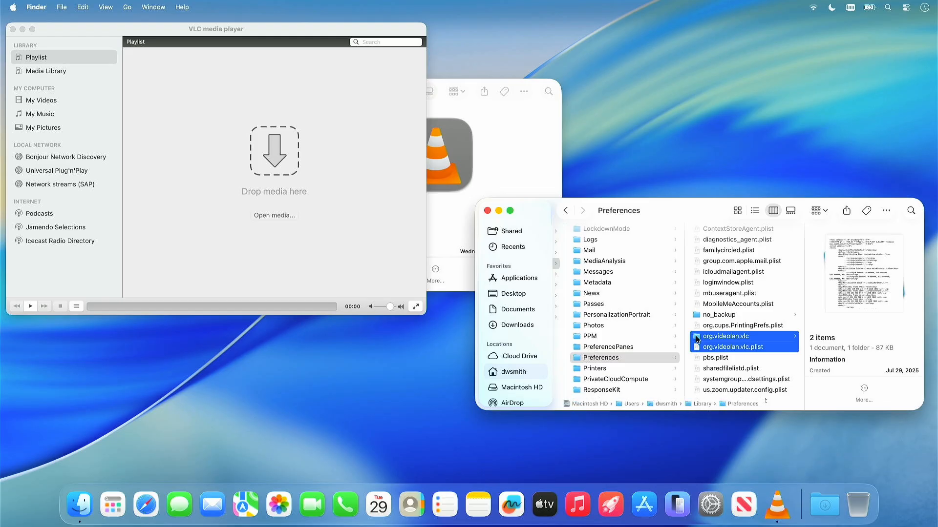
pyautogui.moveTo(696, 335); pyautogui.dragTo(891, 47)
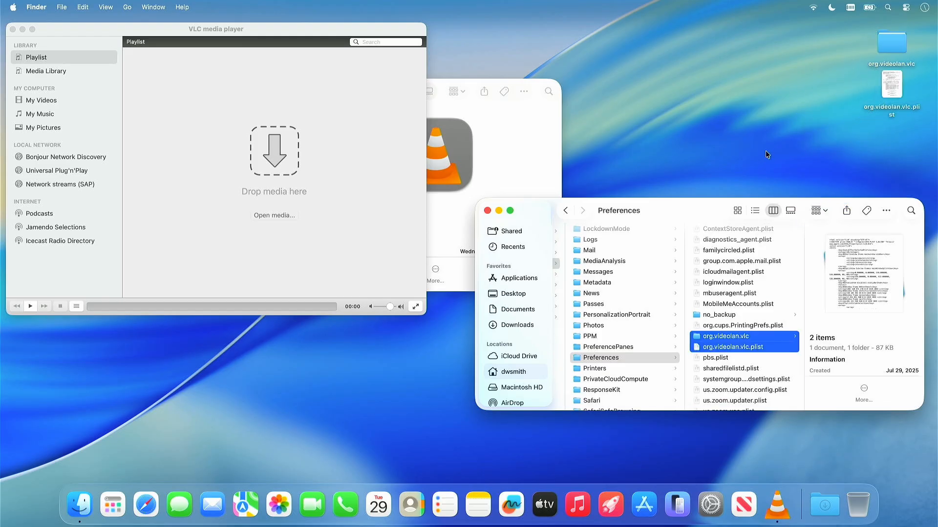
pyautogui.click(801, 146)
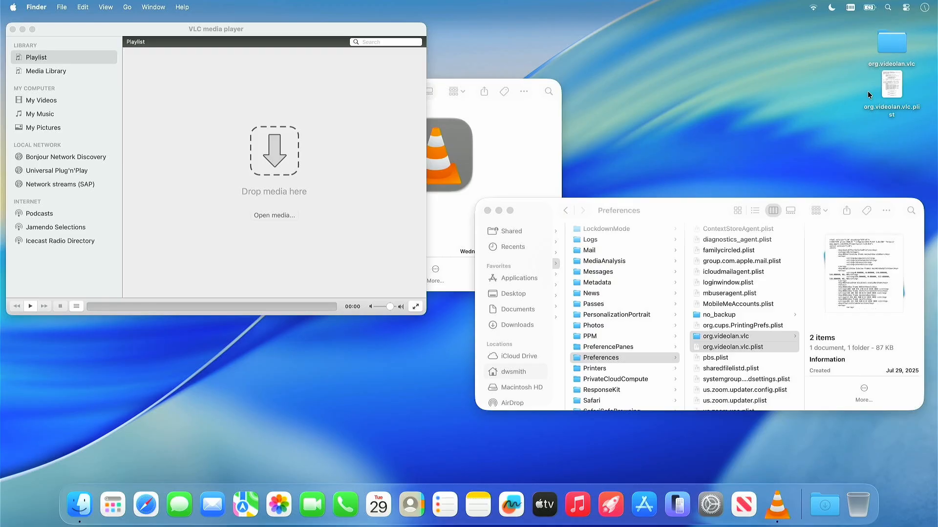
pyautogui.click(712, 340)
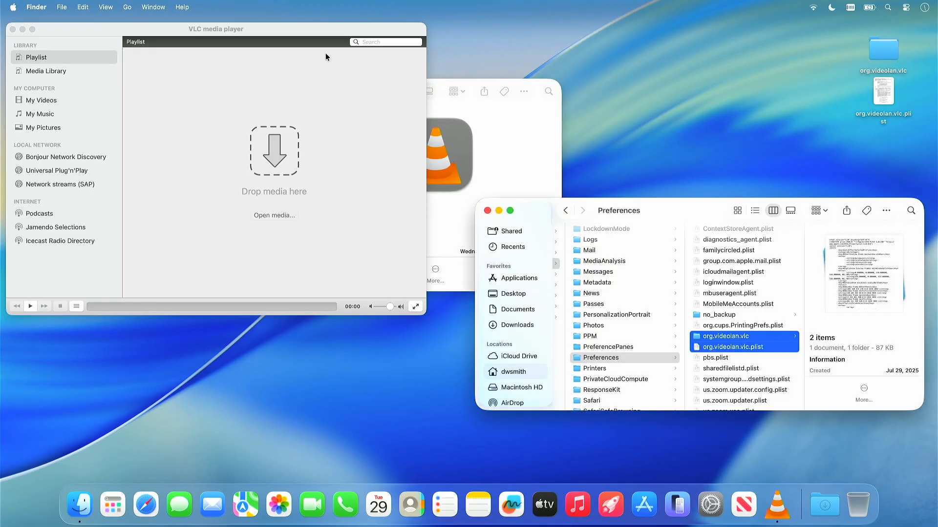
# - Switch back to VLC and quit the application
pyautogui.click(316, 28)
pyautogui.click(35, 8)
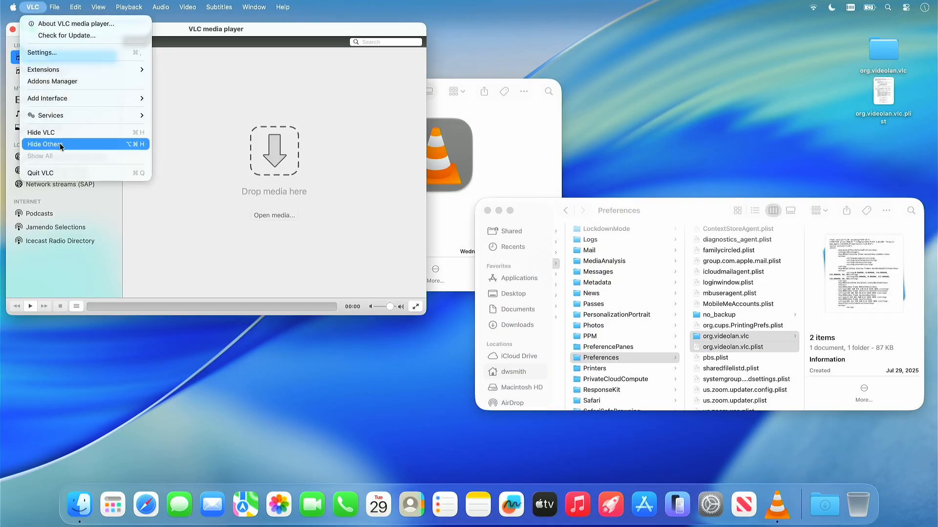
pyautogui.click(64, 172)
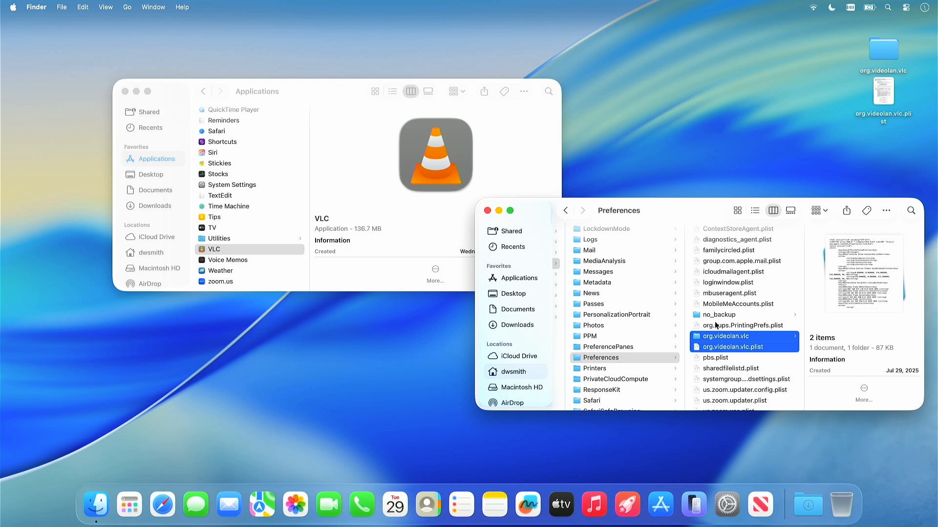
# - Move the org.videolan.vlc folder and plist in Preferences to the Trash and permanently erase them, keeping the desktop copies
pyautogui.moveTo(697, 340); pyautogui.dragTo(840, 509)
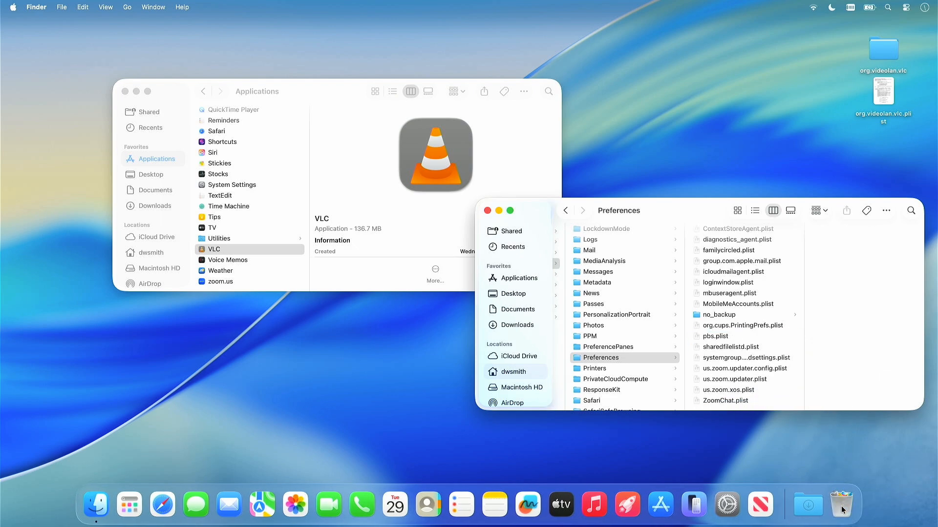
pyautogui.rightClick(841, 510)
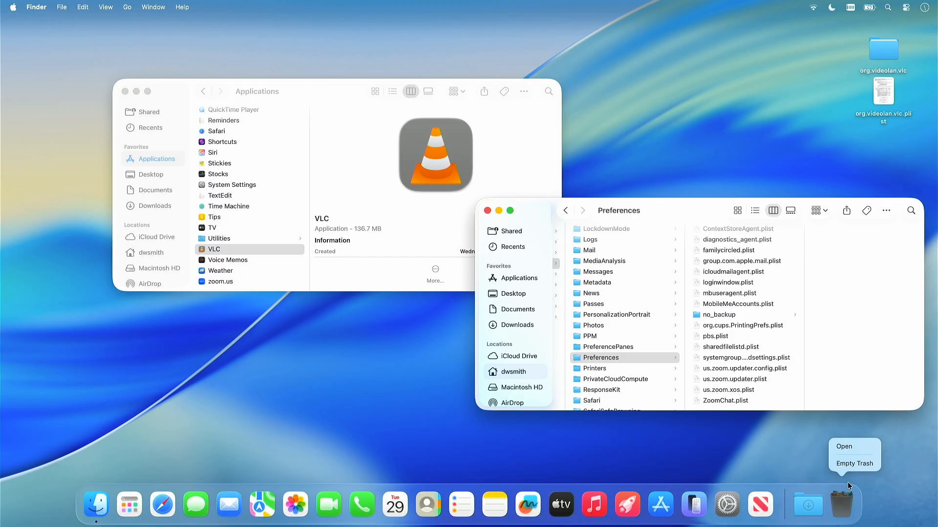
pyautogui.click(849, 467)
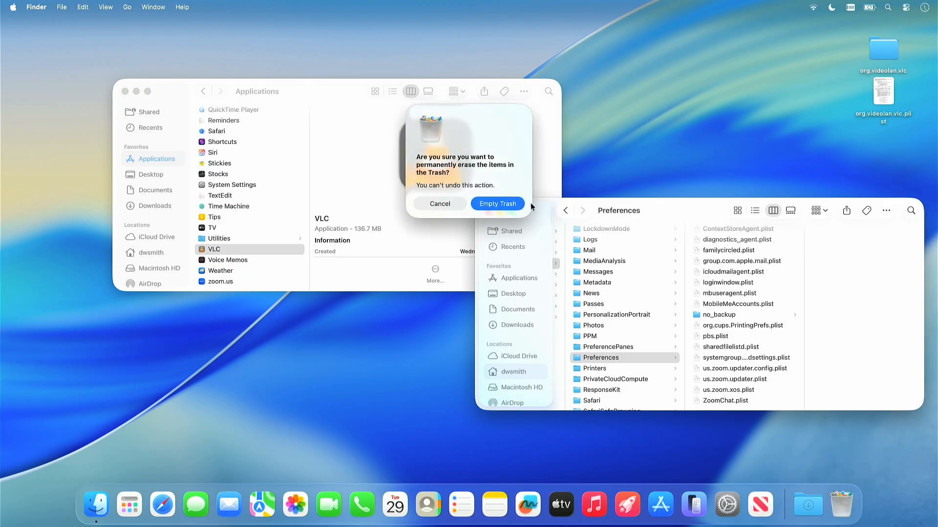
pyautogui.click(507, 205)
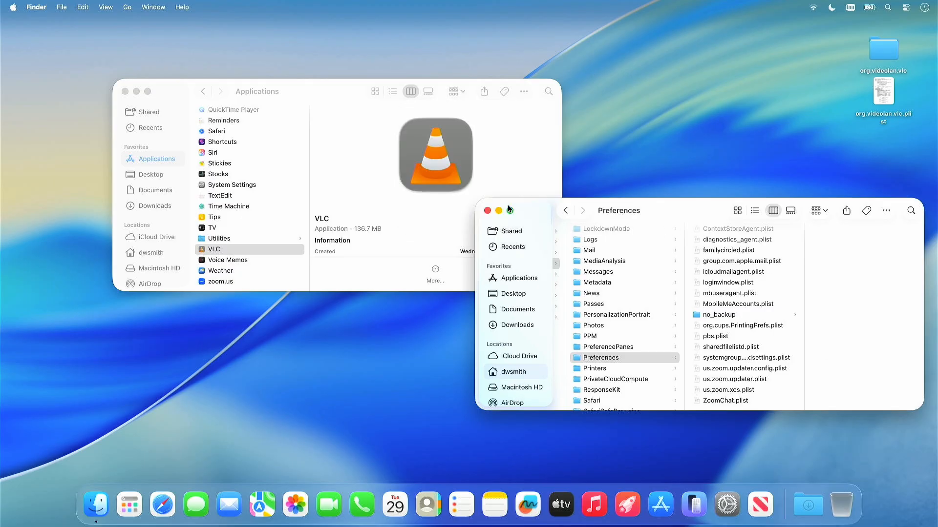
# - Launch VLC again from Applications, check its interface preferences, and close them without saving
pyautogui.doubleClick(434, 163)
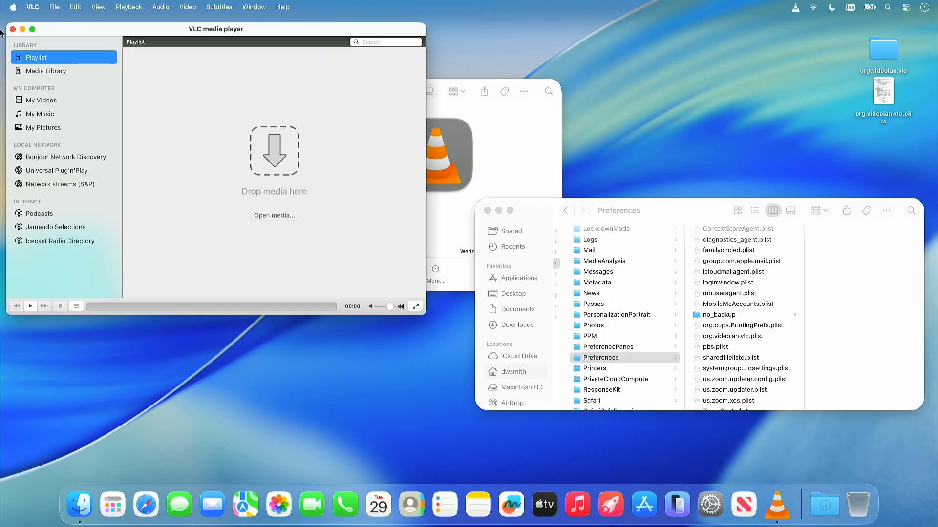
pyautogui.click(36, 7)
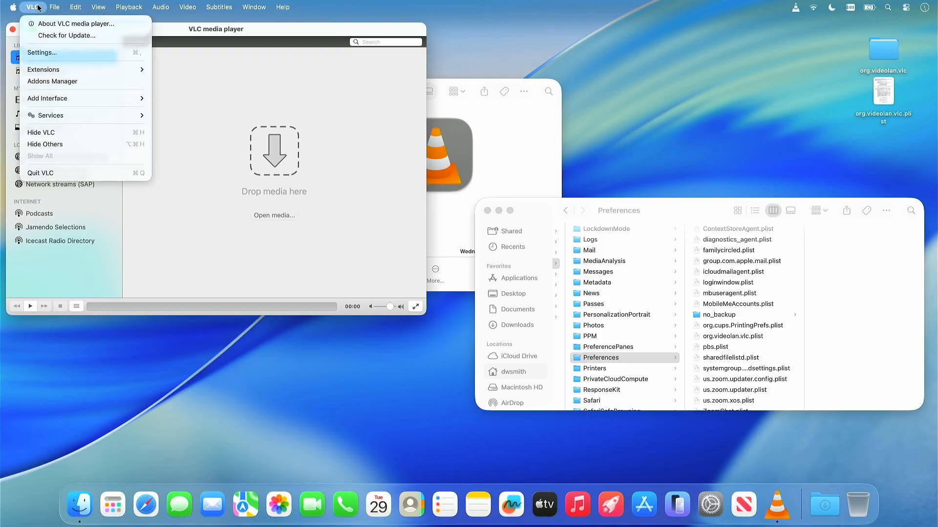
pyautogui.click(47, 52)
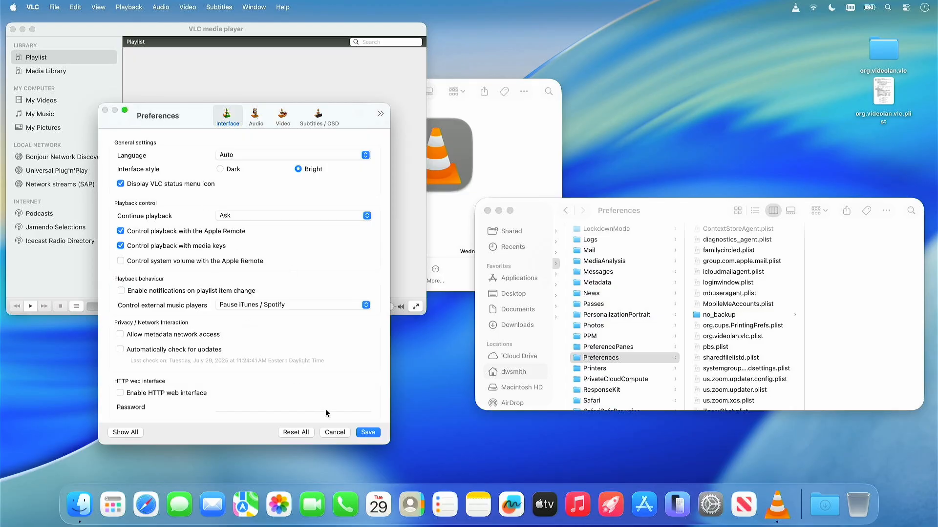
pyautogui.click(341, 431)
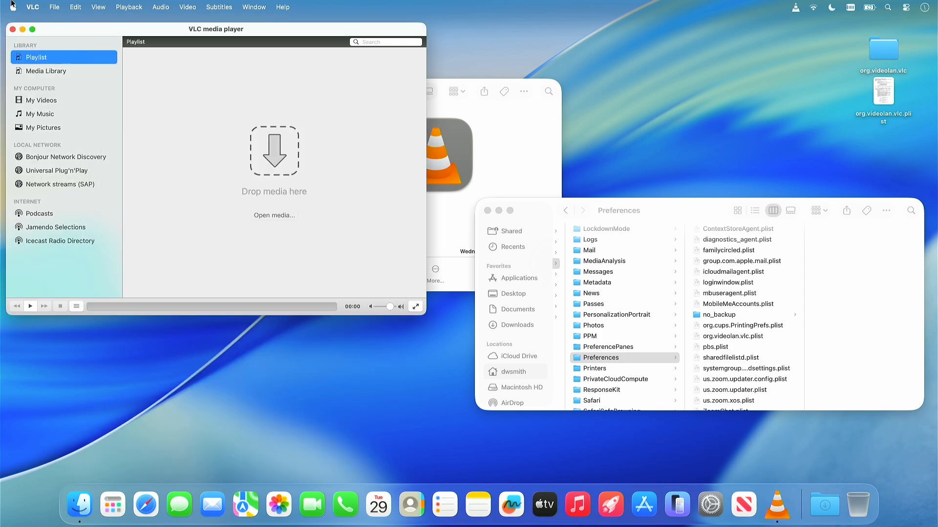
# - Quit VLC and move the org.videolan.vlc folder and org.videolan.vlc.plist backups from the desktop into Finder's Preferences folder, replacing all existing copies
pyautogui.click(34, 7)
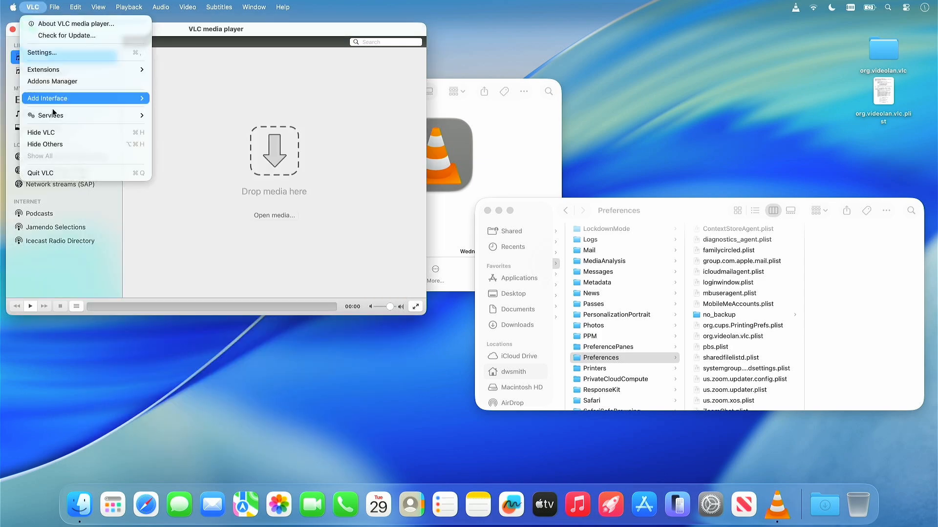
pyautogui.click(54, 173)
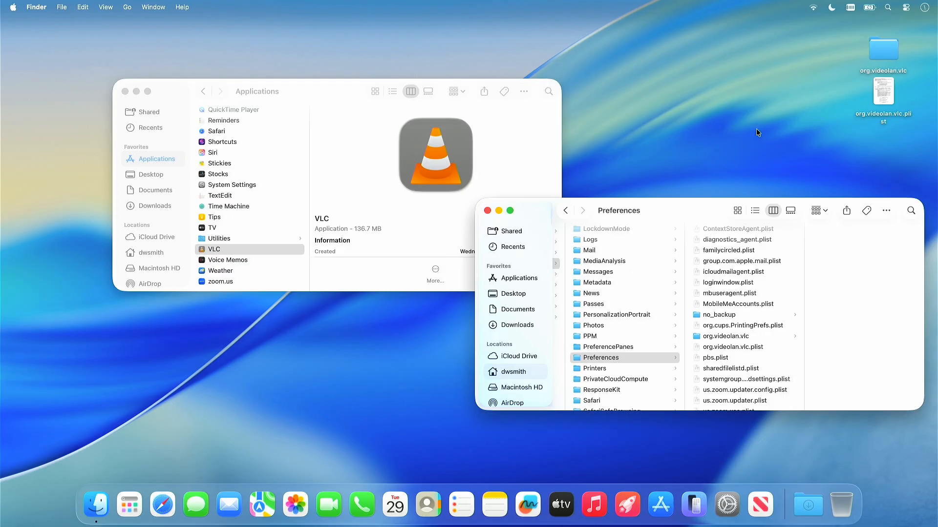
pyautogui.moveTo(766, 126); pyautogui.dragTo(742, 356)
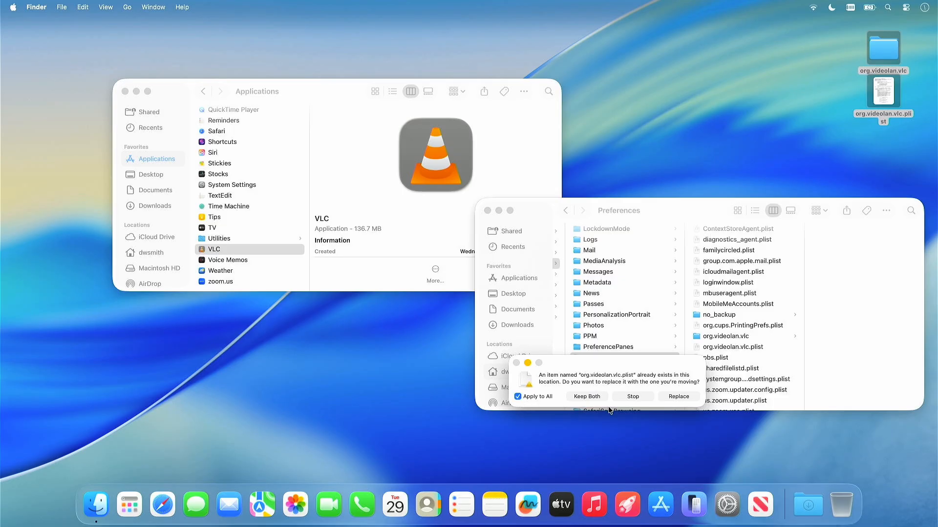
pyautogui.click(679, 397)
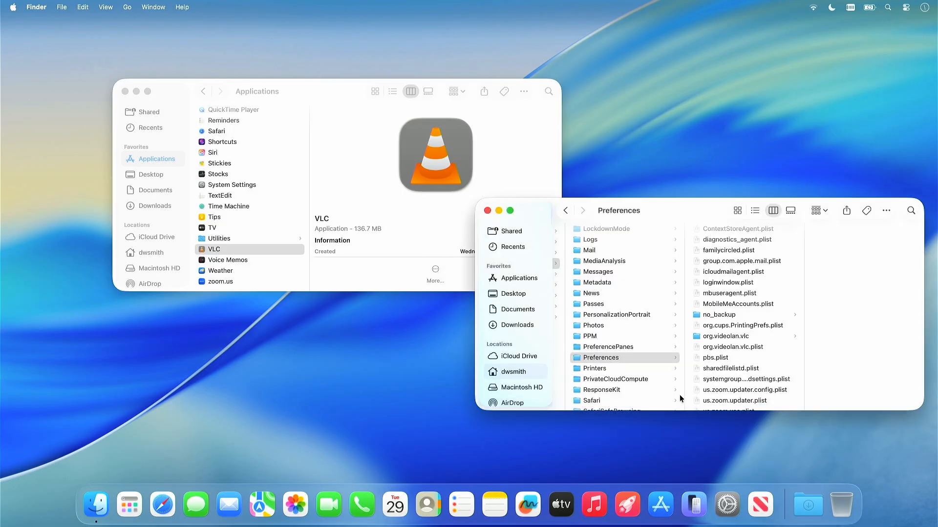
# - Relaunch VLC from the Applications folder and open its settings to check the restored interface preferences
pyautogui.doubleClick(444, 150)
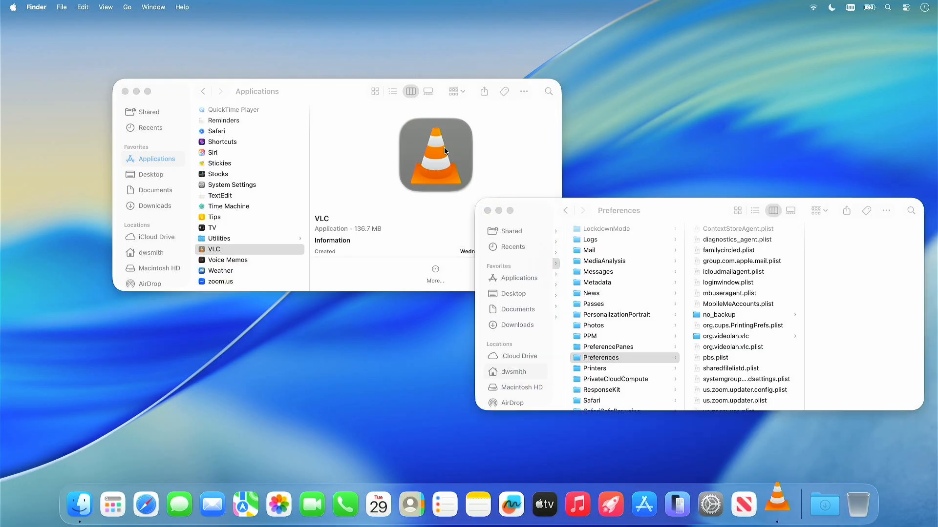
pyautogui.click(36, 9)
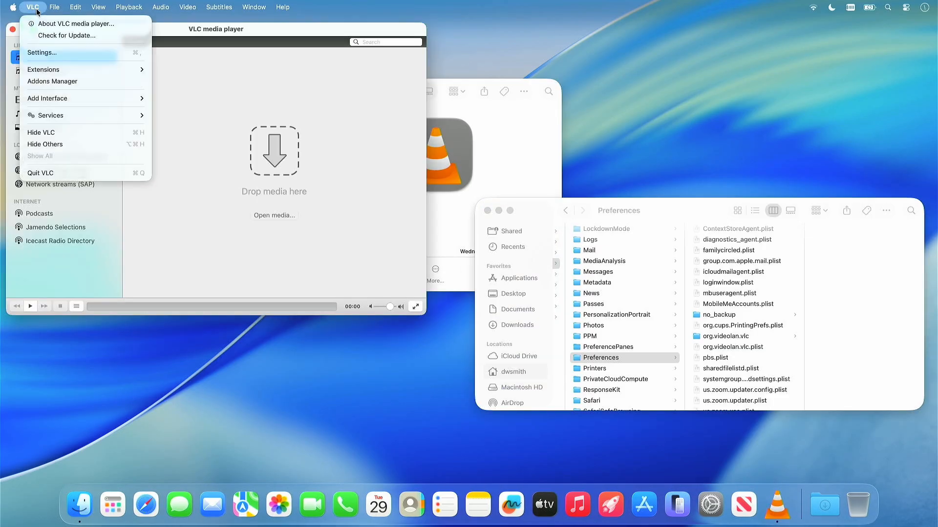
pyautogui.click(53, 57)
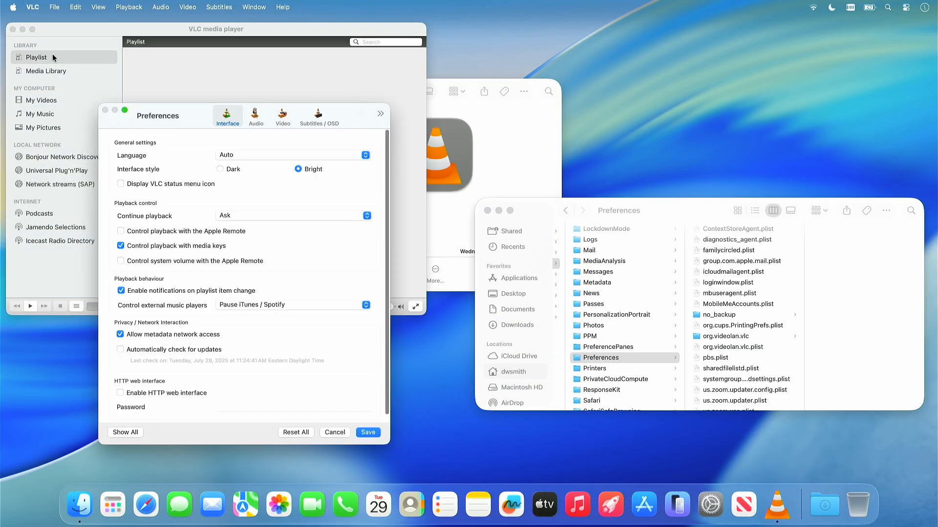